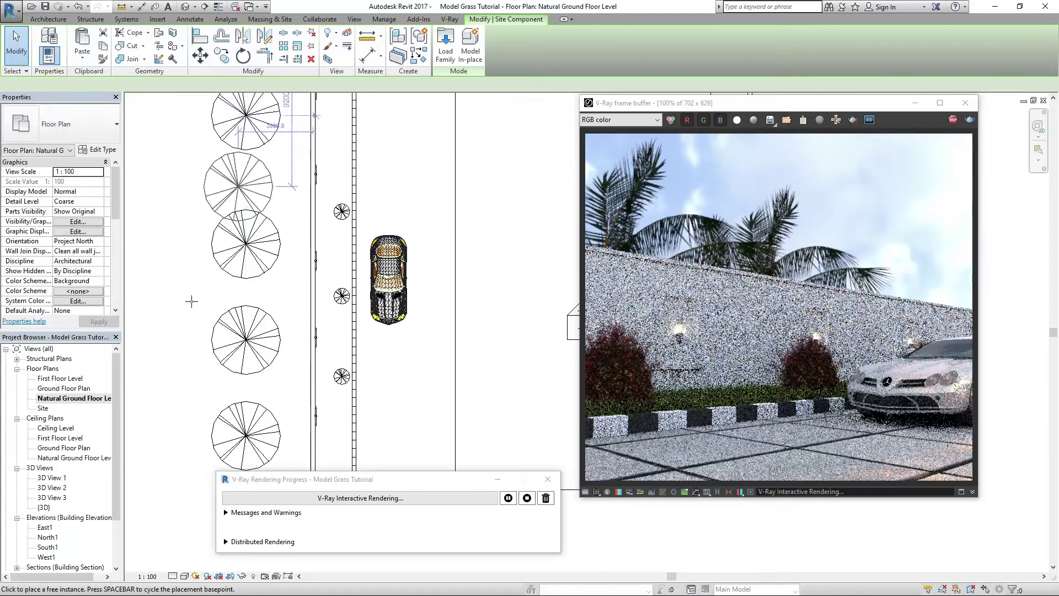
Open the V-Ray Appearance Manager and browse to the Concrete library folder for the #FLOOR material
{"action": "key", "text": "Escape"}
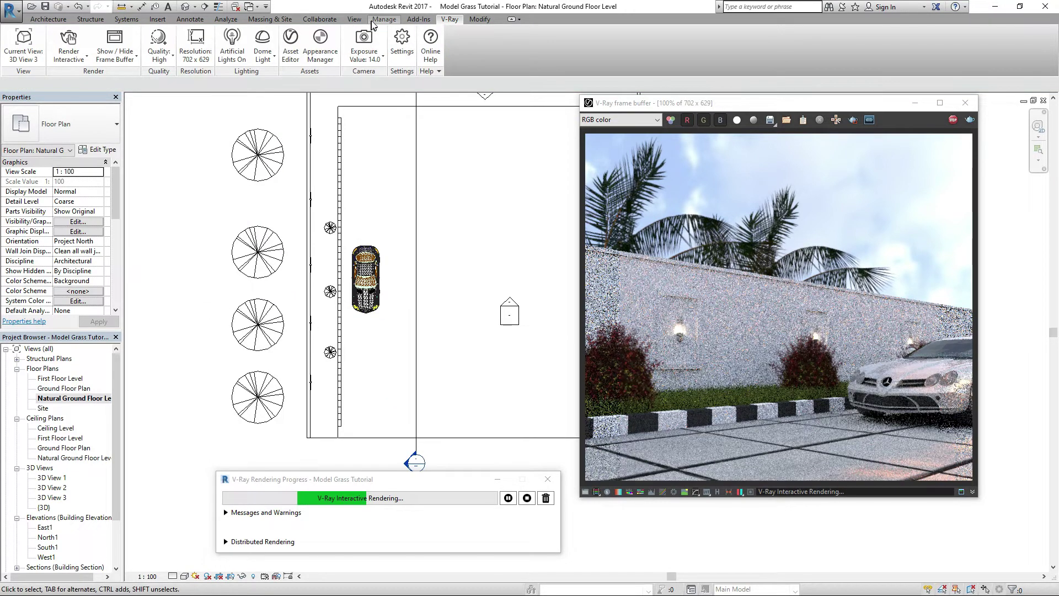
{"action": "left_click", "coordinate": [320, 39]}
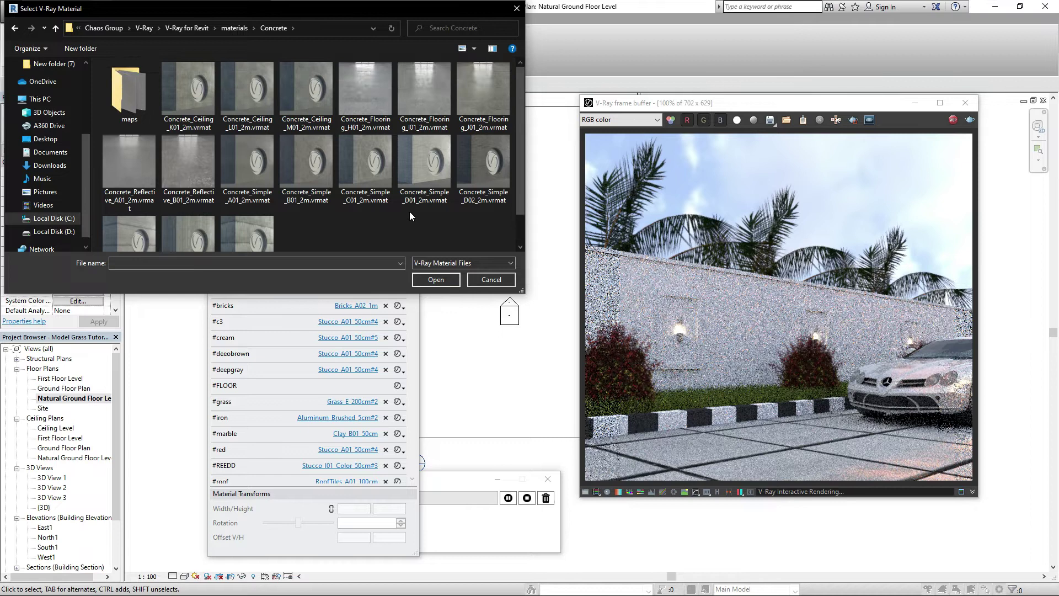
{"action": "scroll", "coordinate": [410, 215], "scroll_direction": "down", "scroll_amount": 1}
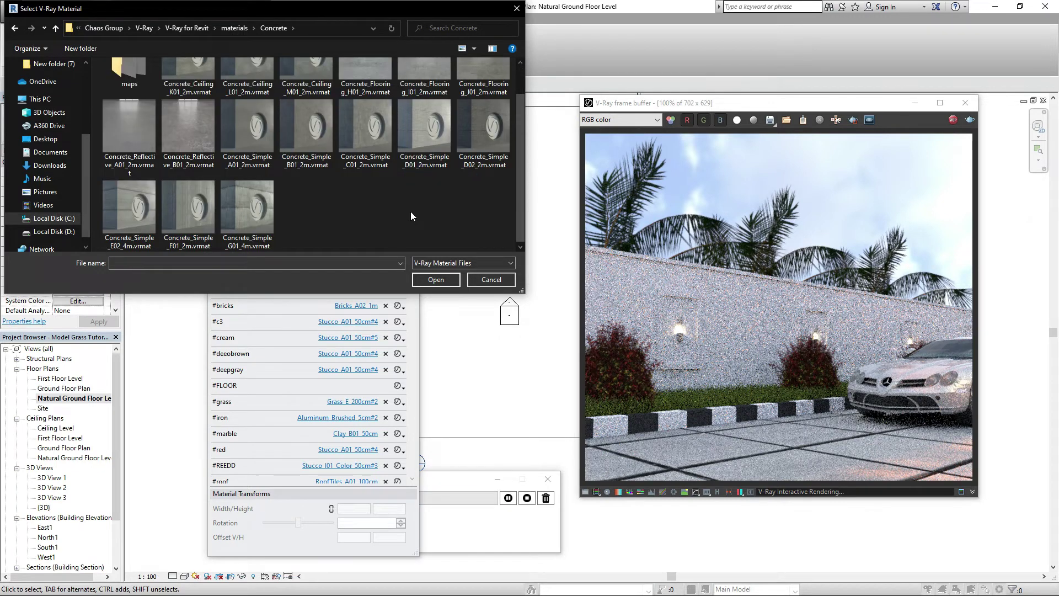
{"action": "double_click", "coordinate": [140, 93]}
{"action": "key", "text": "alt+Left"}
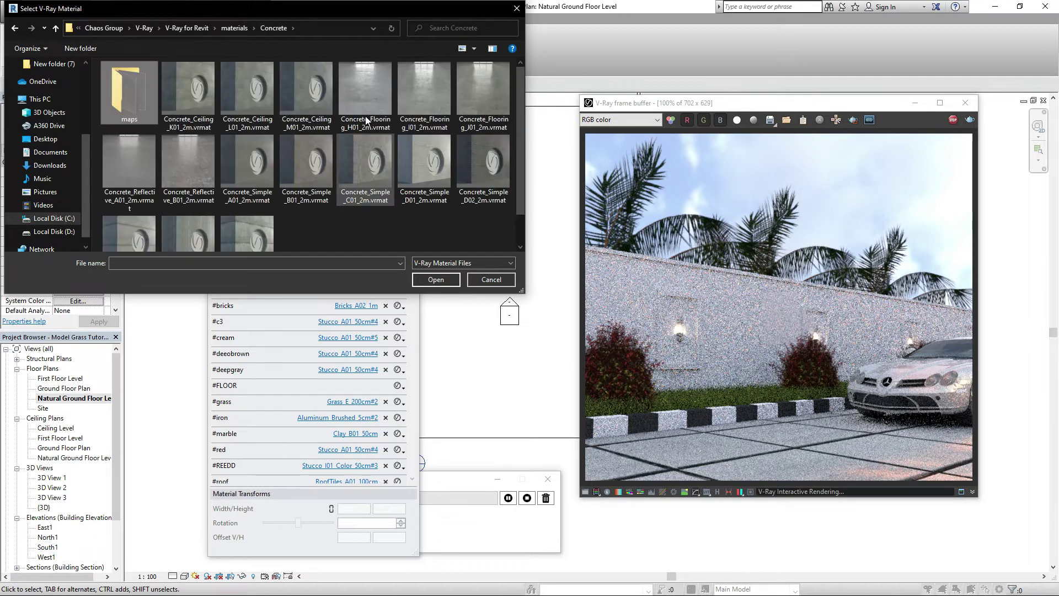
Apply Concrete_Flooring_H01_2m to #FLOOR and move the material manager out of the way
{"action": "double_click", "coordinate": [366, 120]}
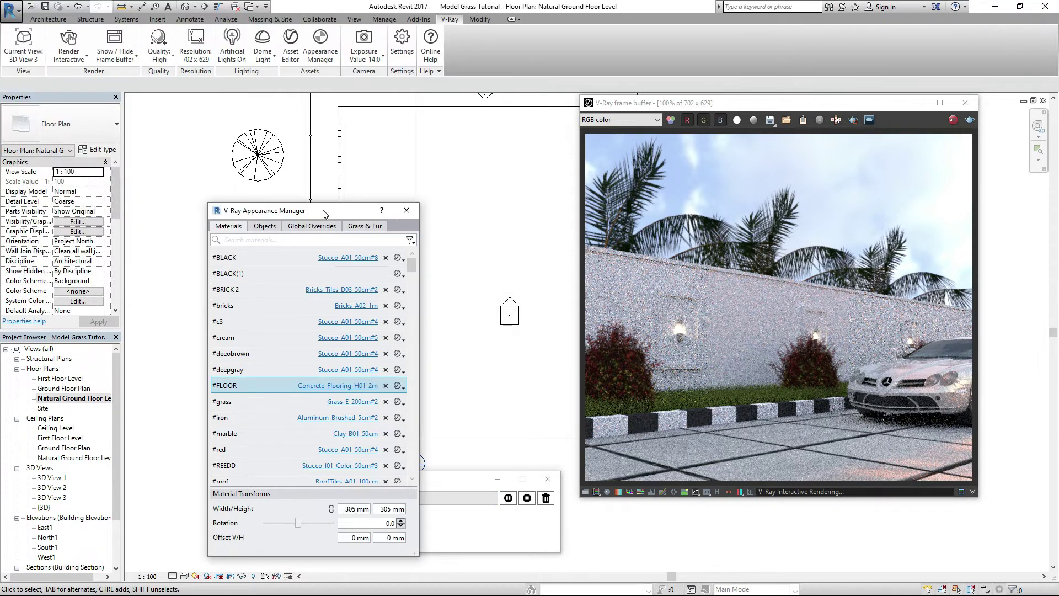
{"action": "left_click_drag", "start_coordinate": [323, 210], "coordinate": [304, 175]}
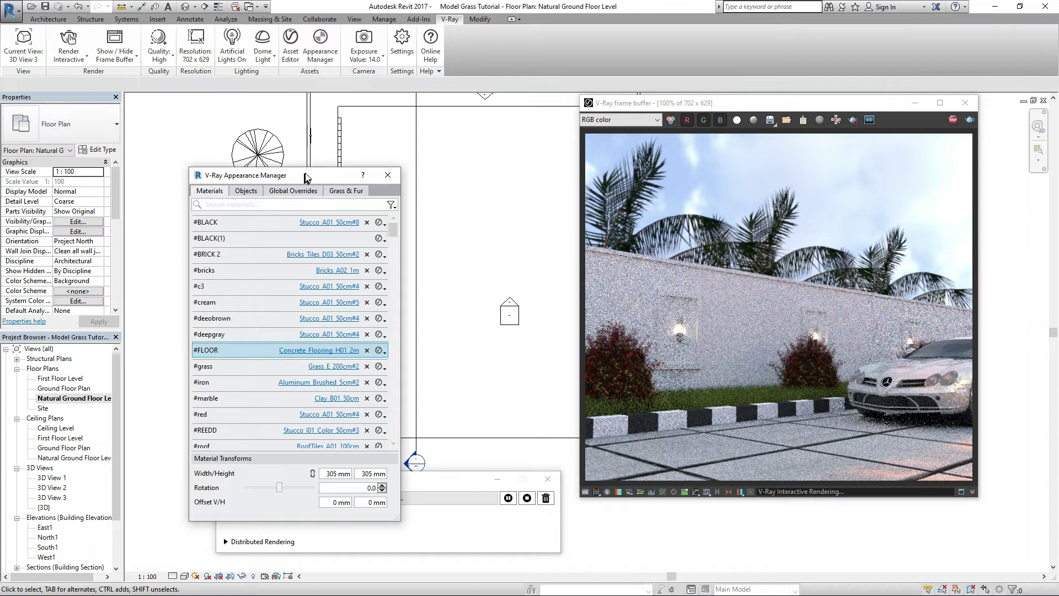
{"action": "left_click_drag", "start_coordinate": [304, 175], "coordinate": [346, 116]}
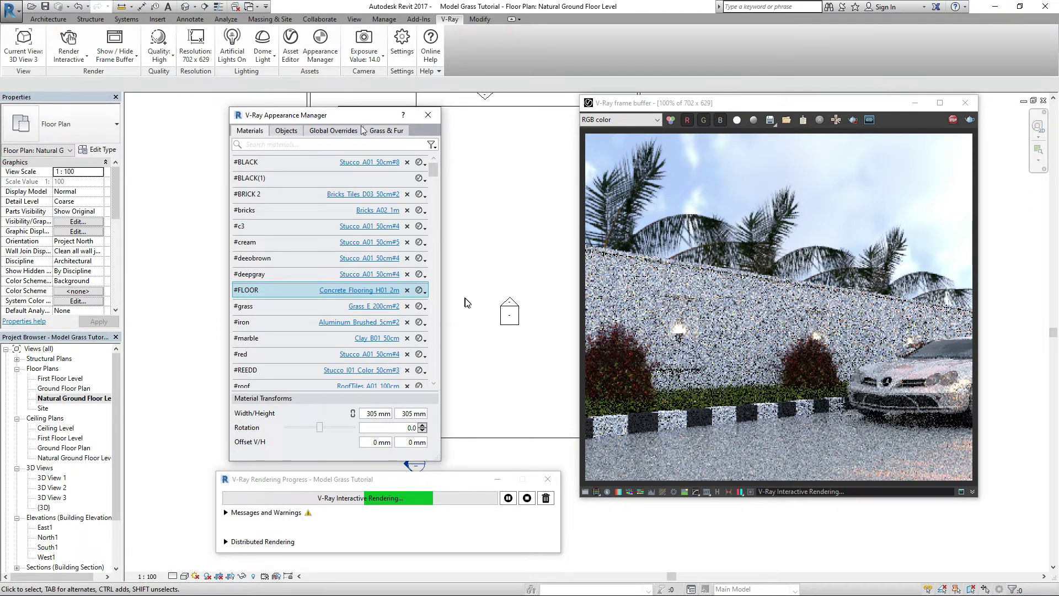
{"action": "left_click_drag", "start_coordinate": [303, 114], "coordinate": [203, 133]}
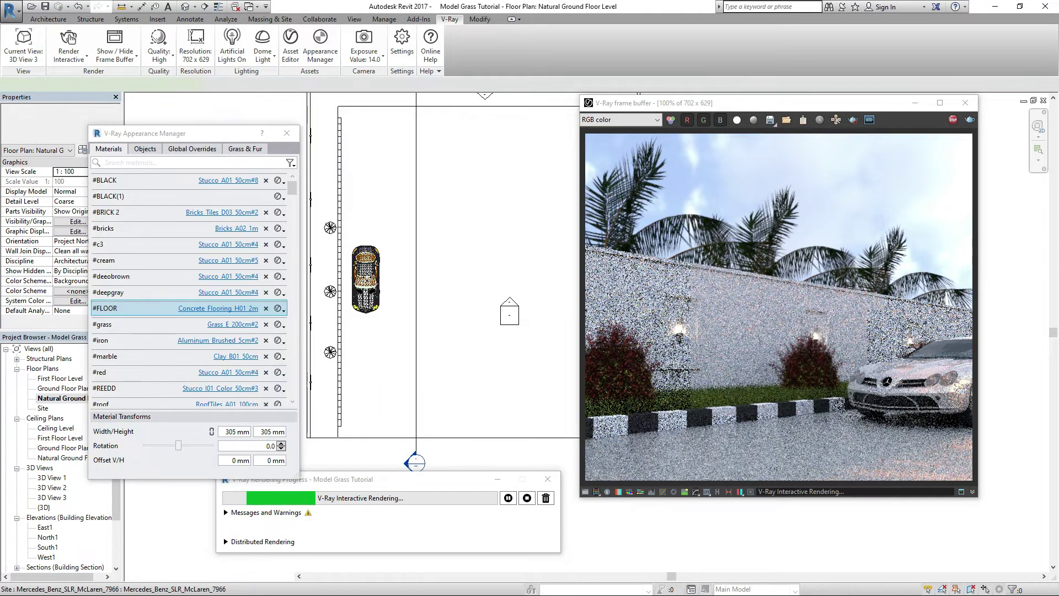
{"action": "left_click", "coordinate": [367, 287]}
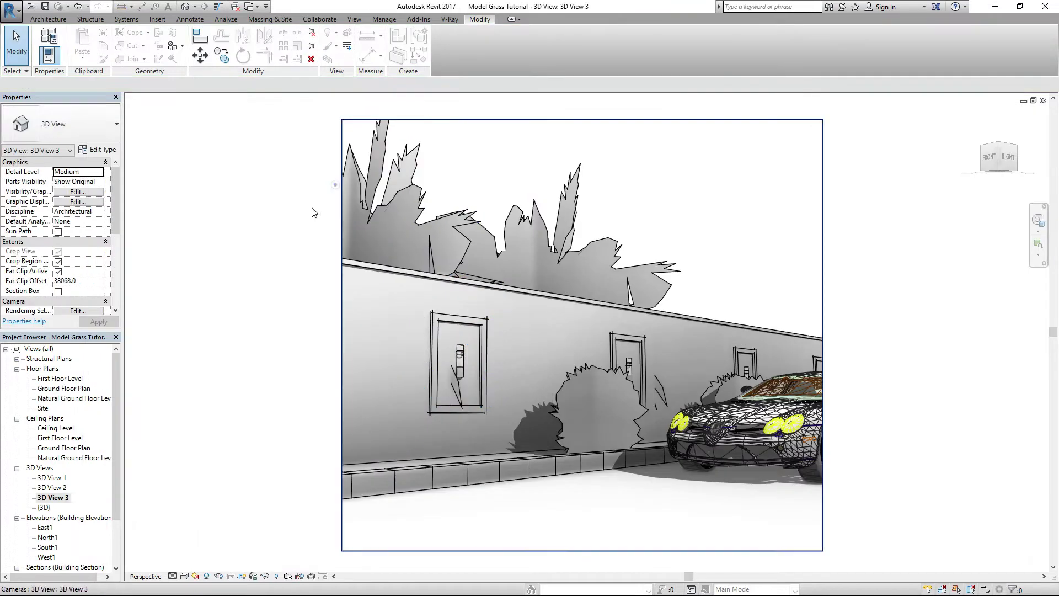
Open the V-Ray dome light settings and launch a production render of the {3D} view
{"action": "left_click", "coordinate": [449, 19]}
{"action": "left_click", "coordinate": [274, 39]}
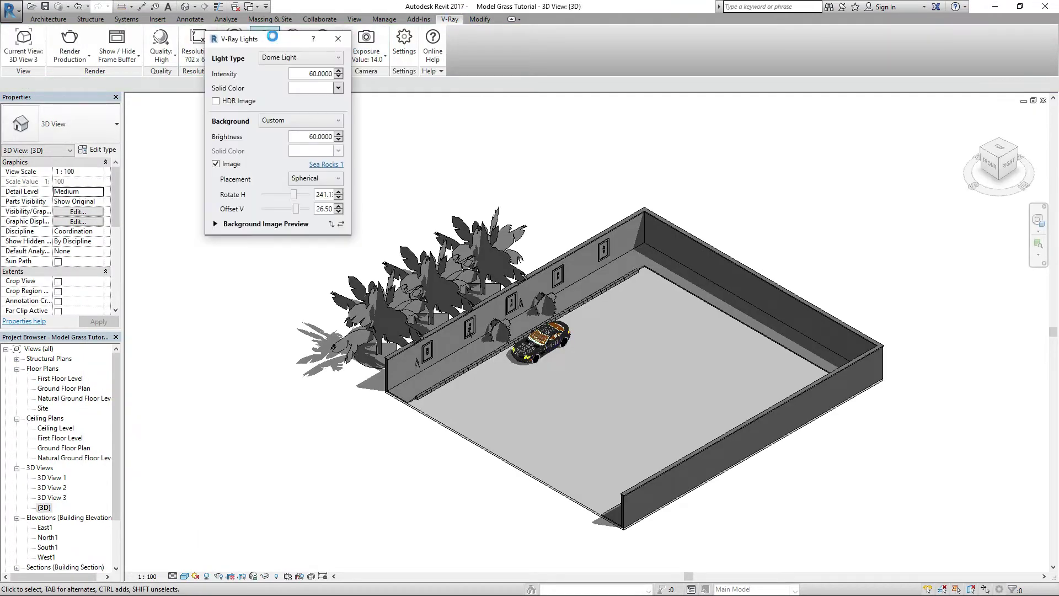
{"action": "left_click", "coordinate": [78, 58]}
{"action": "left_click", "coordinate": [83, 80]}
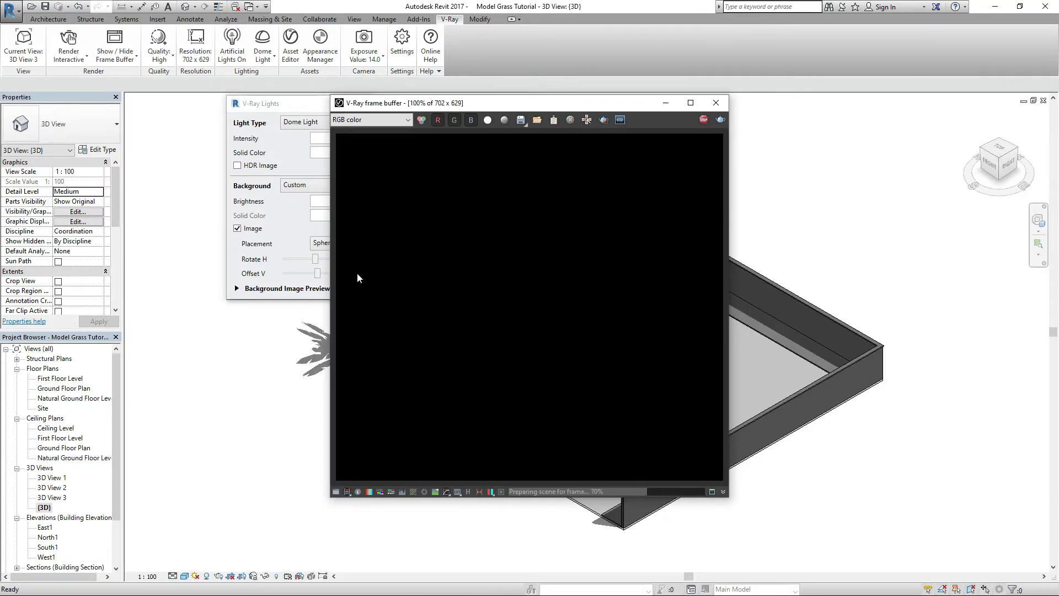
Set both the dome light intensity and the background brightness to 55
{"action": "left_click_drag", "start_coordinate": [284, 107], "coordinate": [193, 109]}
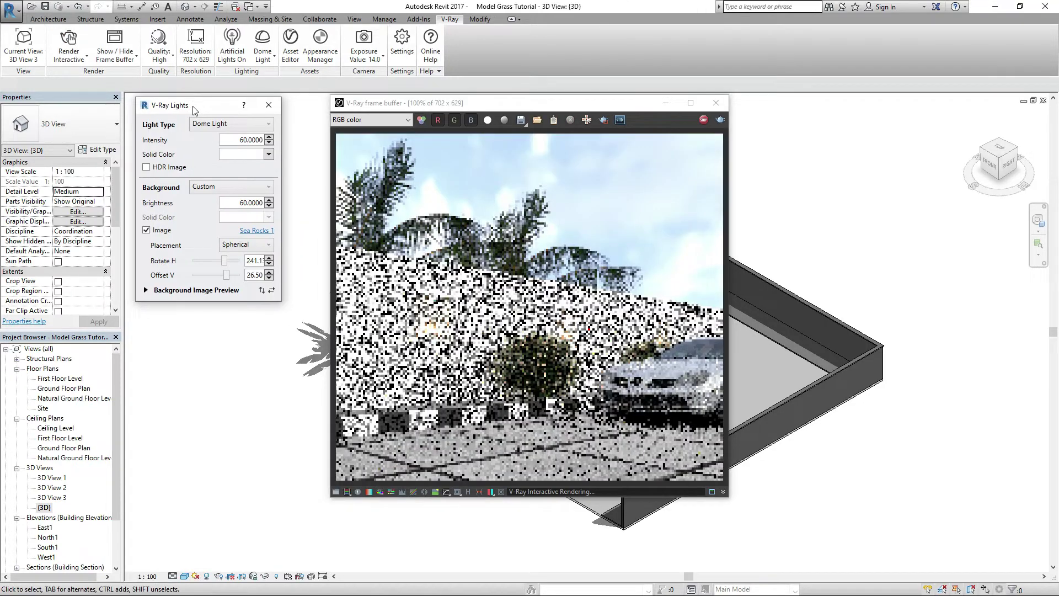
{"action": "double_click", "coordinate": [245, 139]}
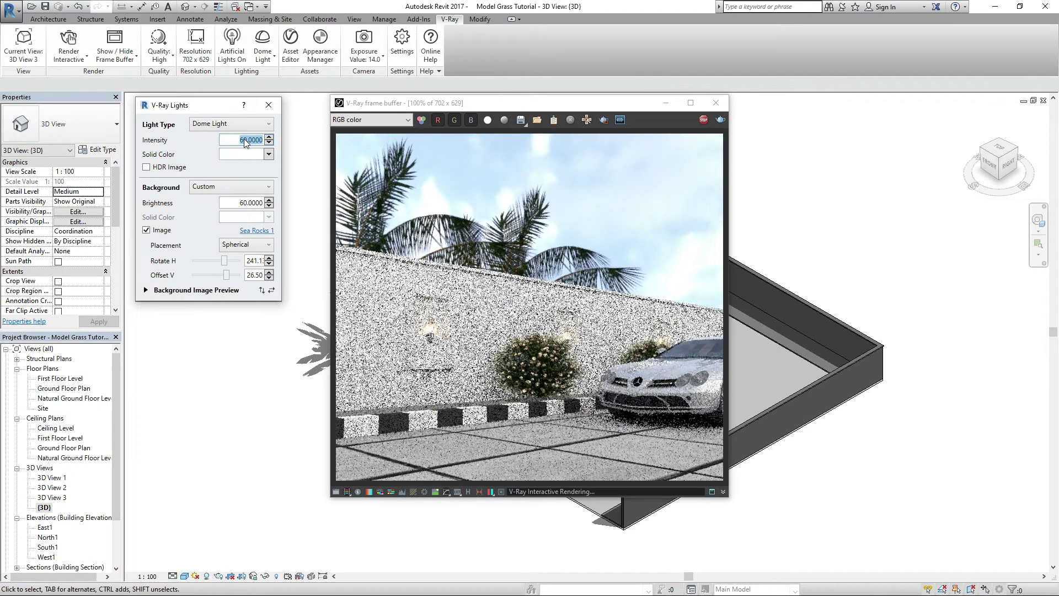
{"action": "type", "text": "55"}
{"action": "key", "text": "Tab"}
{"action": "type", "text": "55"}
{"action": "left_click_drag", "start_coordinate": [527, 106], "coordinate": [531, 108]}
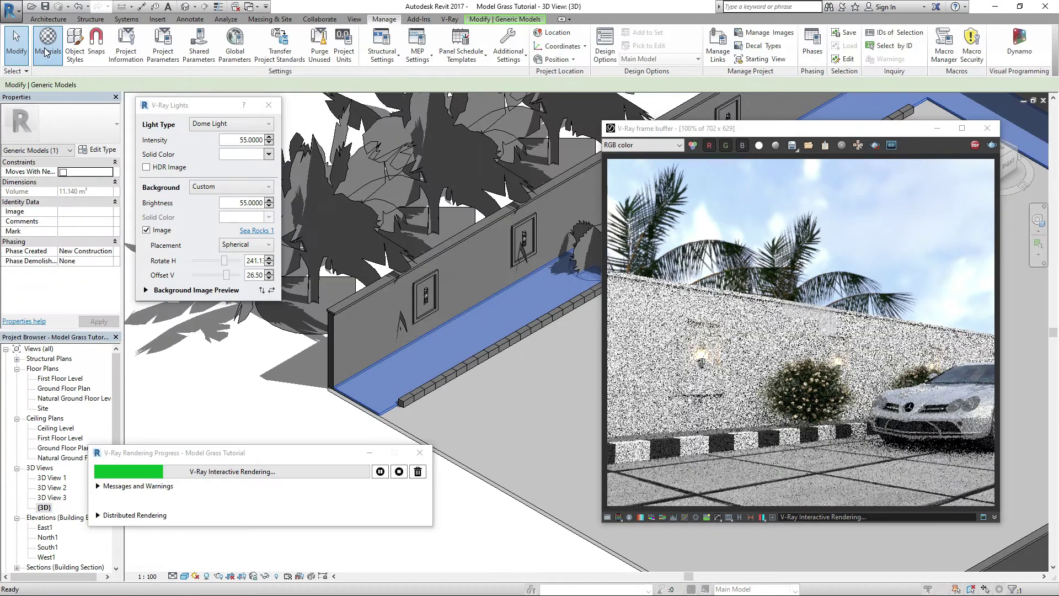
{"action": "left_click", "coordinate": [45, 52]}
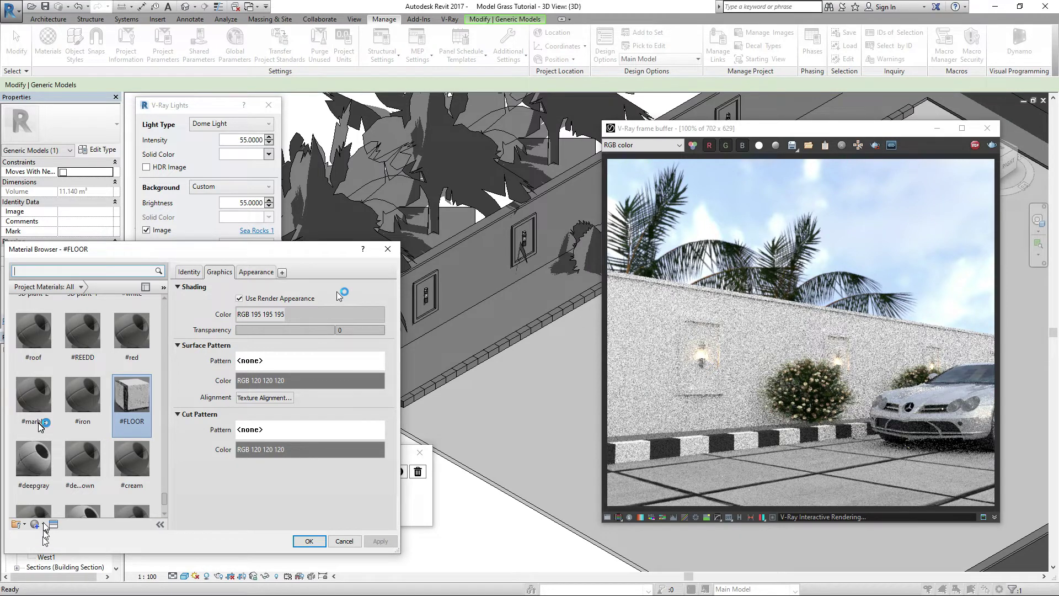
Add a new project material, rename it, and close the Material Browser with OK
{"action": "right_click", "coordinate": [47, 430]}
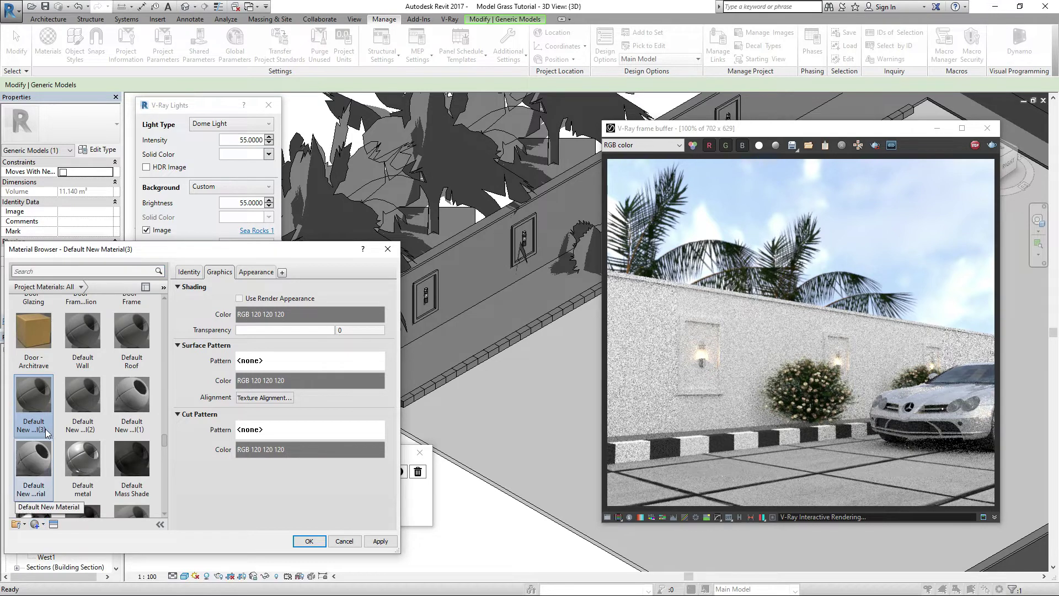
{"action": "left_click", "coordinate": [78, 457]}
{"action": "type", "text": "#"}
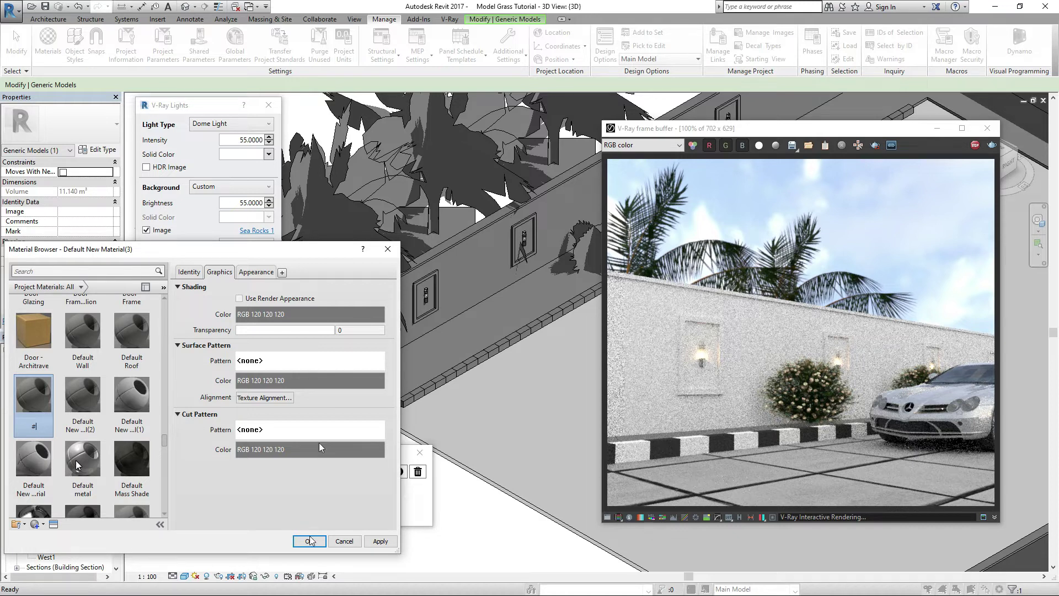
{"action": "left_click", "coordinate": [386, 407]}
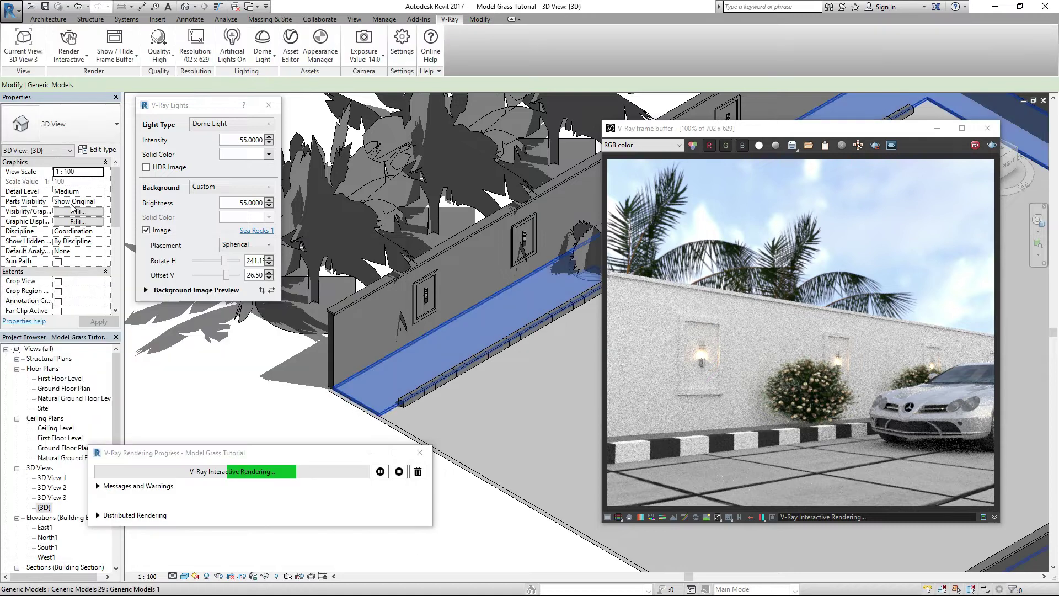
Edit the in-place model and set the wall-base sweep's material to #grass
{"action": "double_click", "coordinate": [380, 410]}
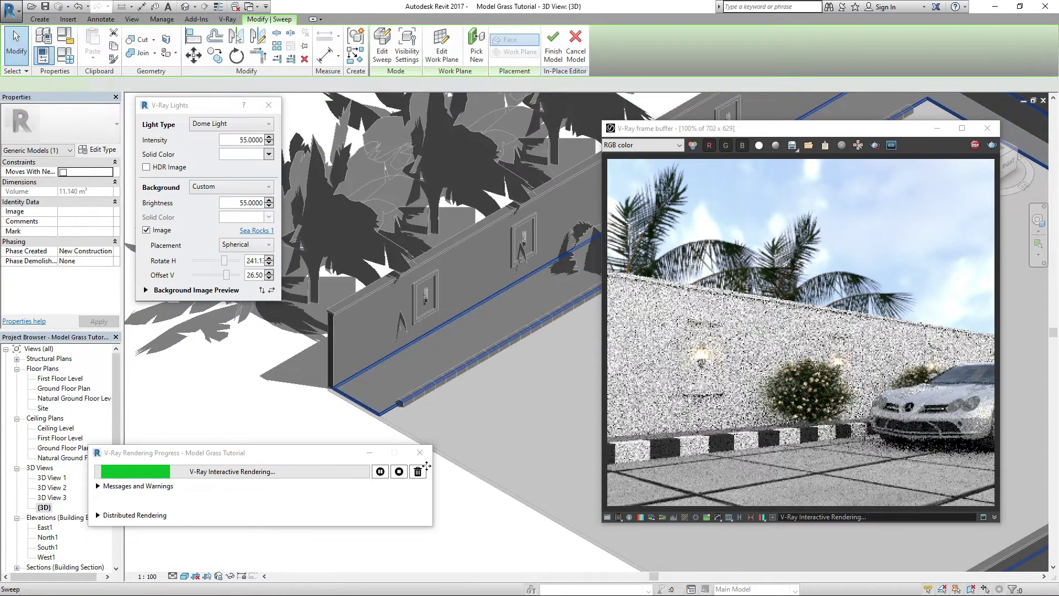
{"action": "left_click", "coordinate": [466, 305]}
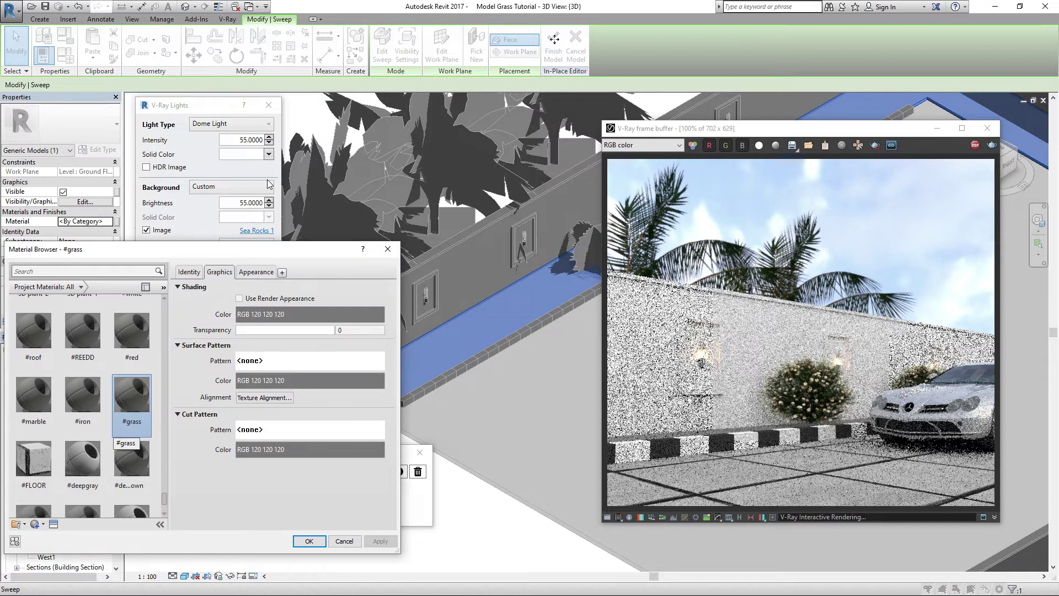
{"action": "key", "text": "Return"}
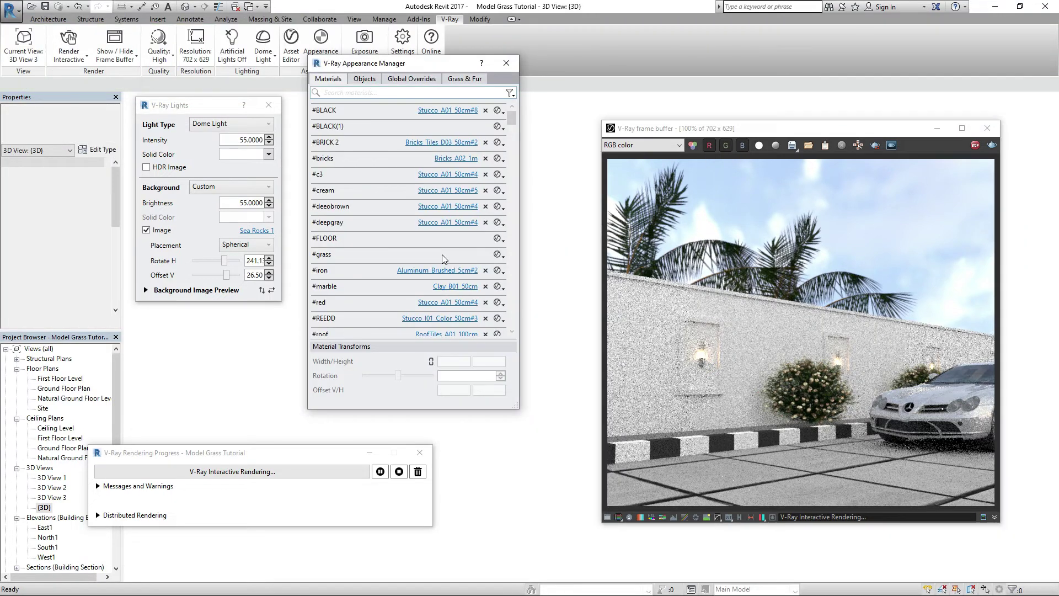
Link #grass to the Grass C 200cm material from the V-Ray Ground library folder
{"action": "left_click", "coordinate": [442, 254]}
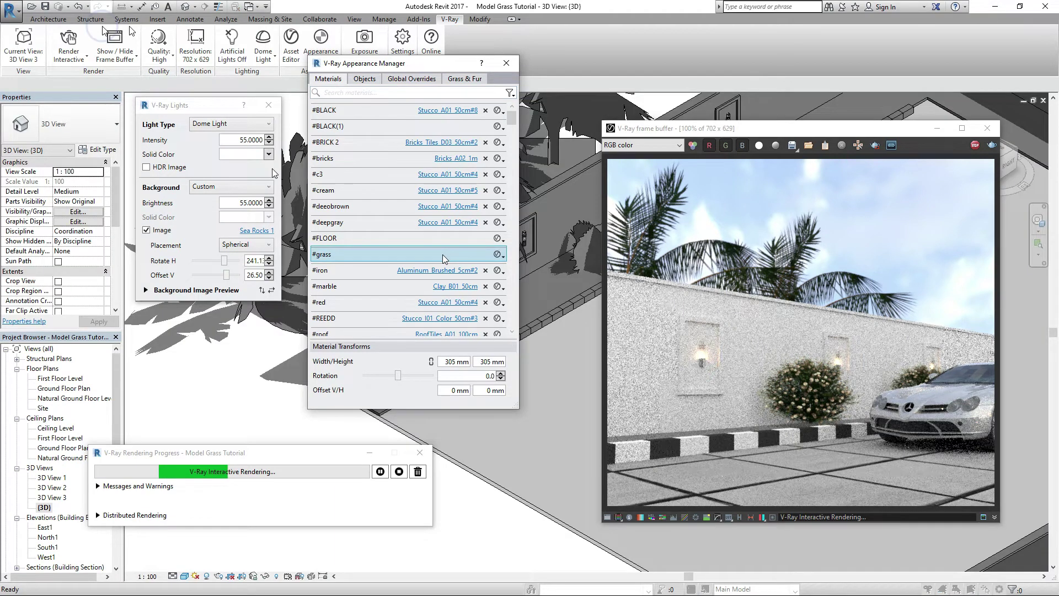
{"action": "left_click", "coordinate": [442, 253]}
{"action": "double_click", "coordinate": [306, 201]}
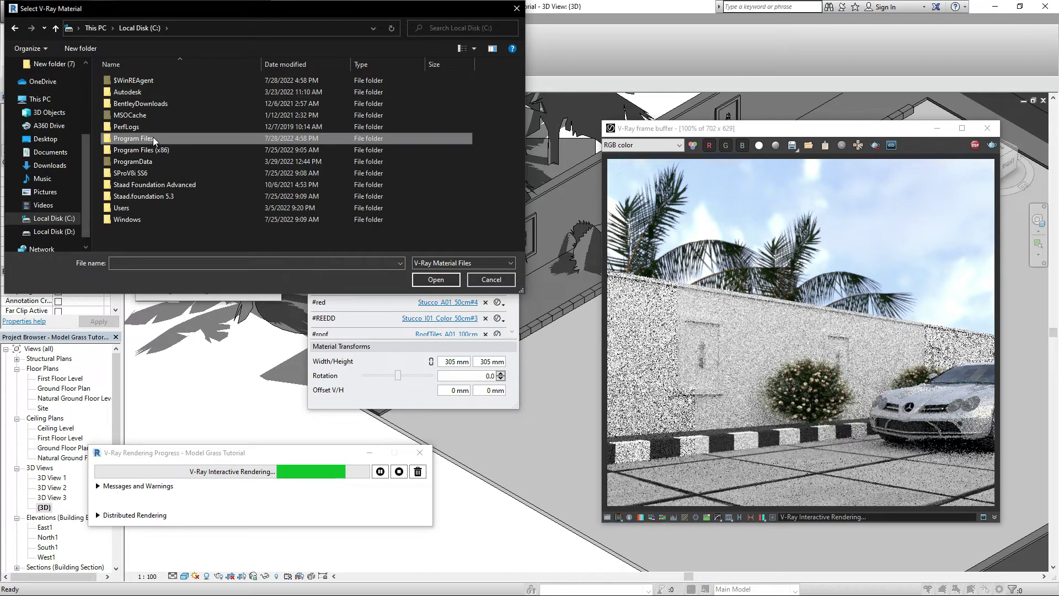
{"action": "double_click", "coordinate": [154, 137]}
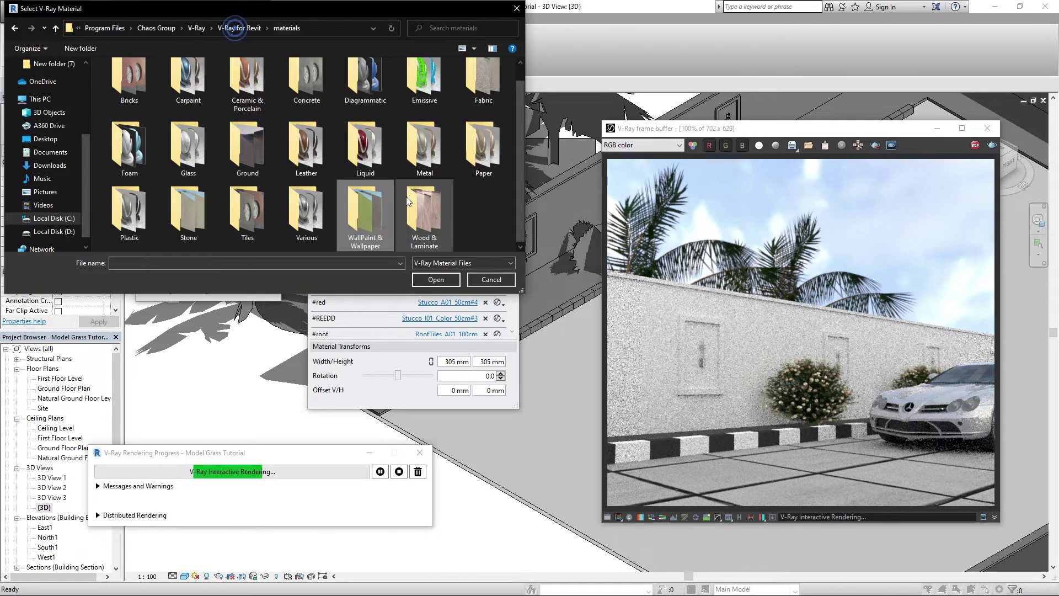
{"action": "double_click", "coordinate": [249, 171]}
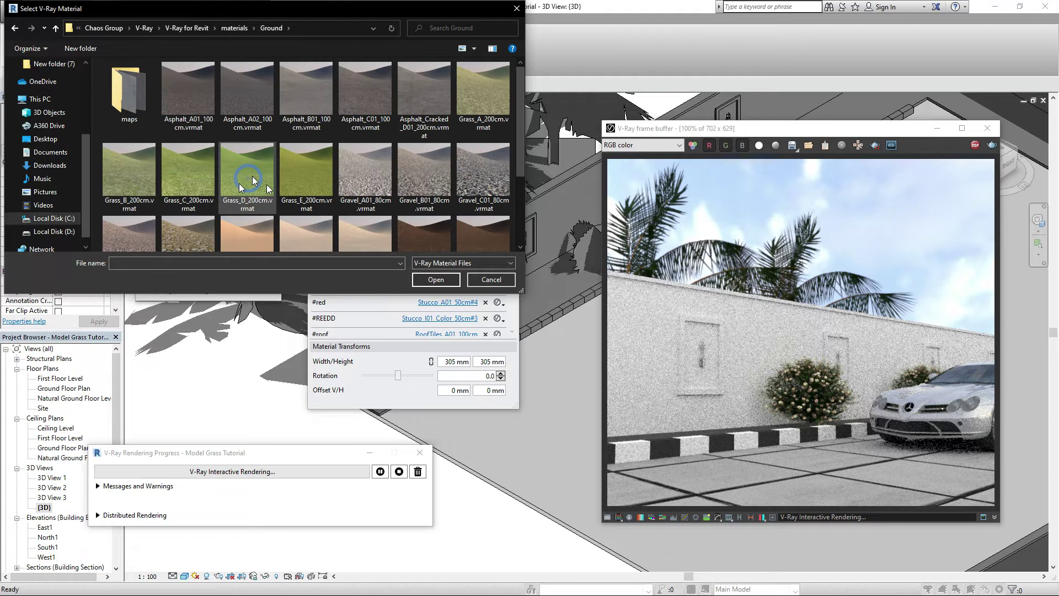
{"action": "left_click", "coordinate": [251, 179]}
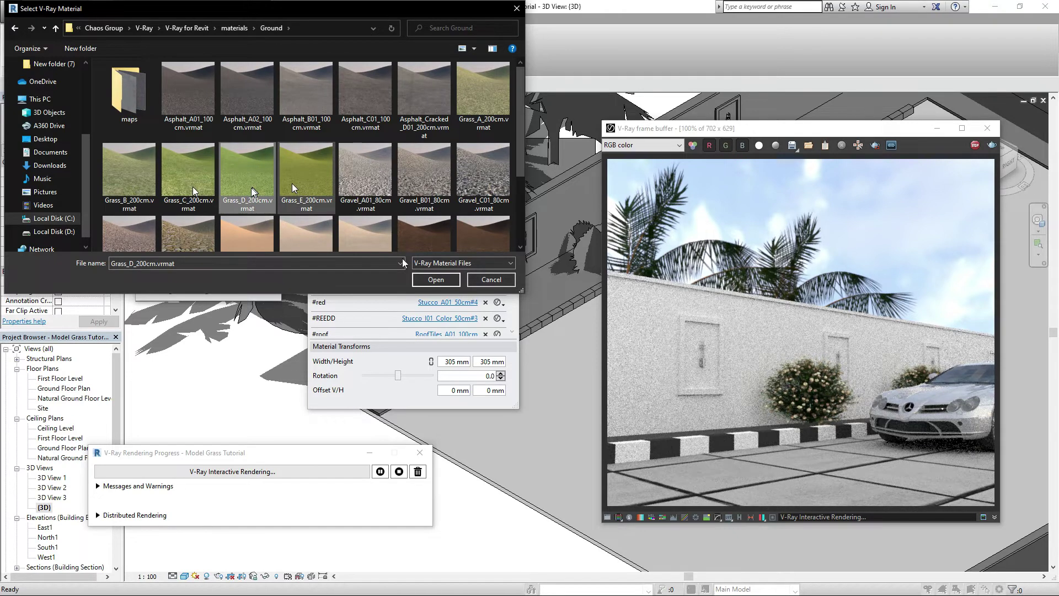
{"action": "left_click", "coordinate": [436, 279]}
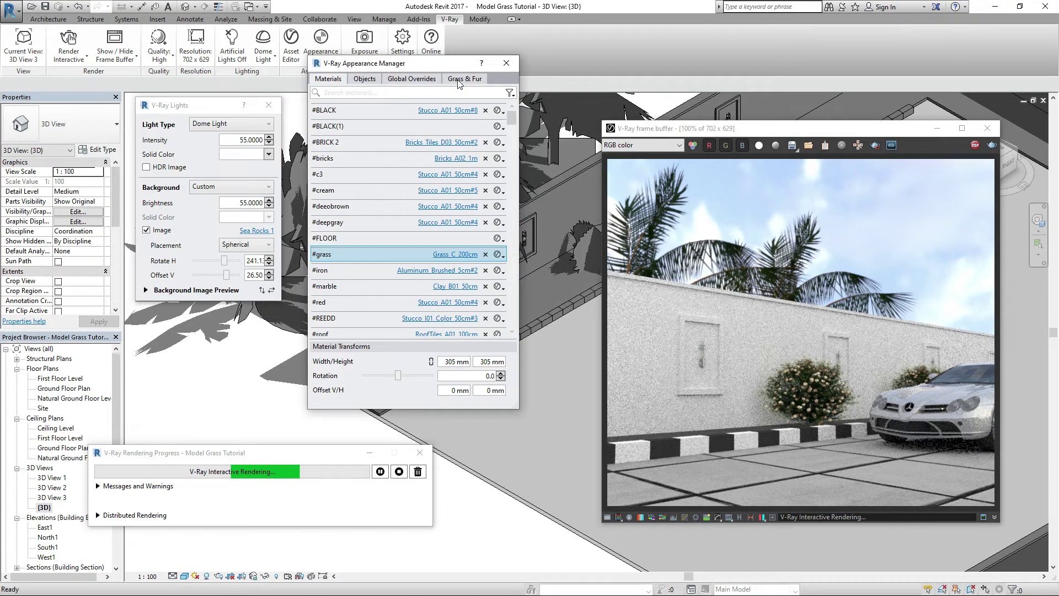
Turn on Add Fur/Grass for the #grass material in the Grass & Fur settings
{"action": "left_click", "coordinate": [458, 79]}
{"action": "left_click", "coordinate": [372, 220]}
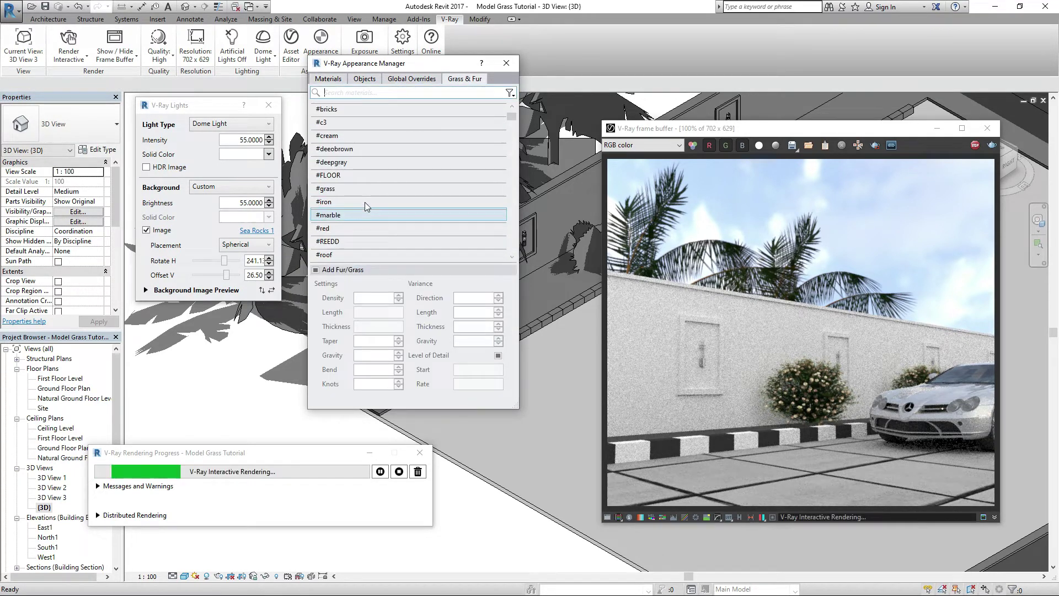
{"action": "left_click", "coordinate": [365, 202]}
{"action": "left_click", "coordinate": [342, 241], "text": "ctrl"}
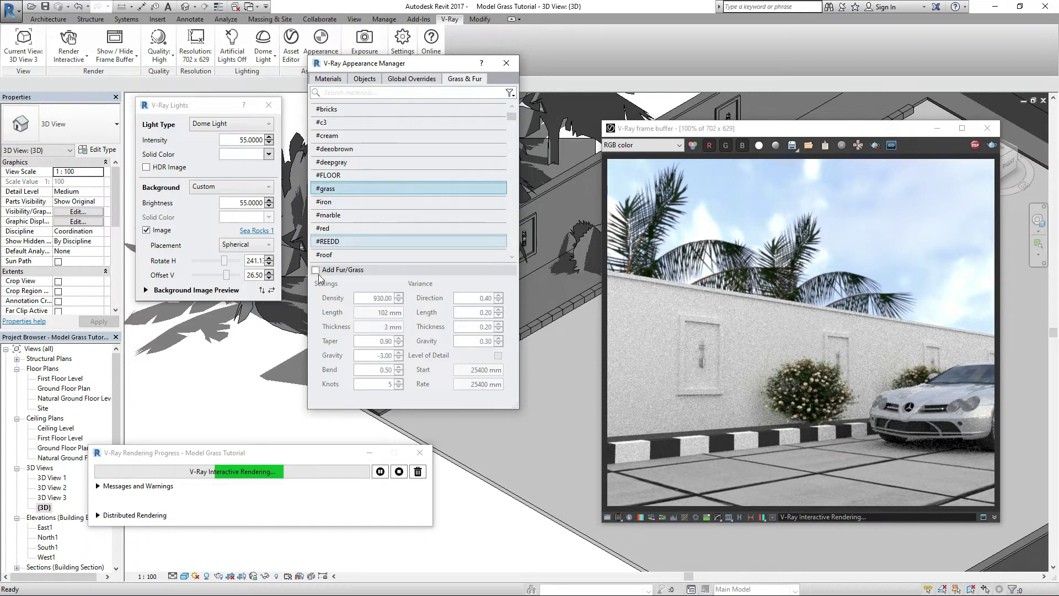
{"action": "left_click", "coordinate": [316, 270]}
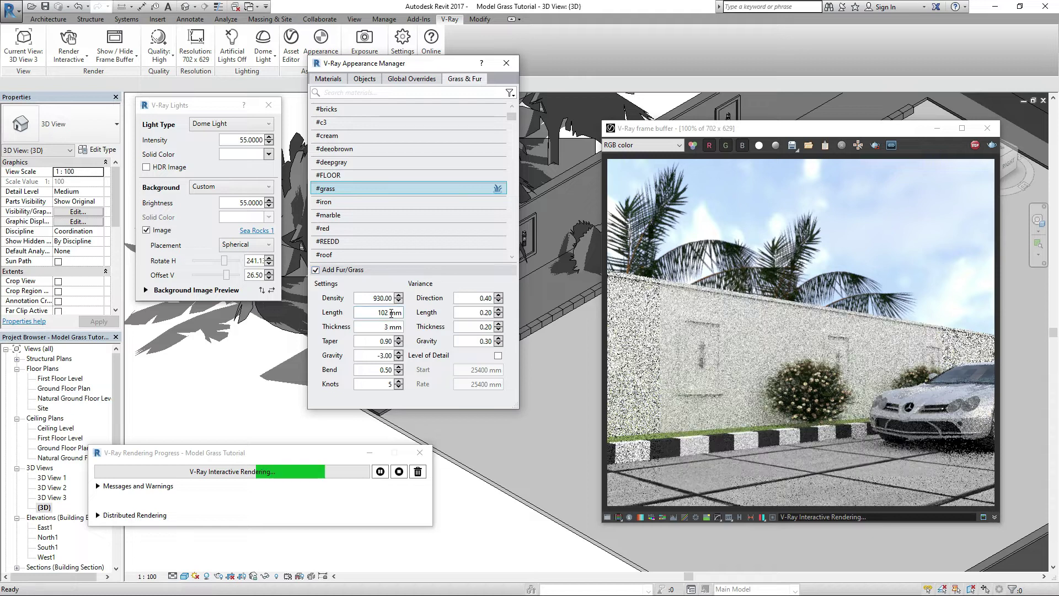
Set fur density to 900, adjust blade thickness, and make the blade length 400 mm
{"action": "double_click", "coordinate": [390, 313]}
{"action": "type", "text": "200"}
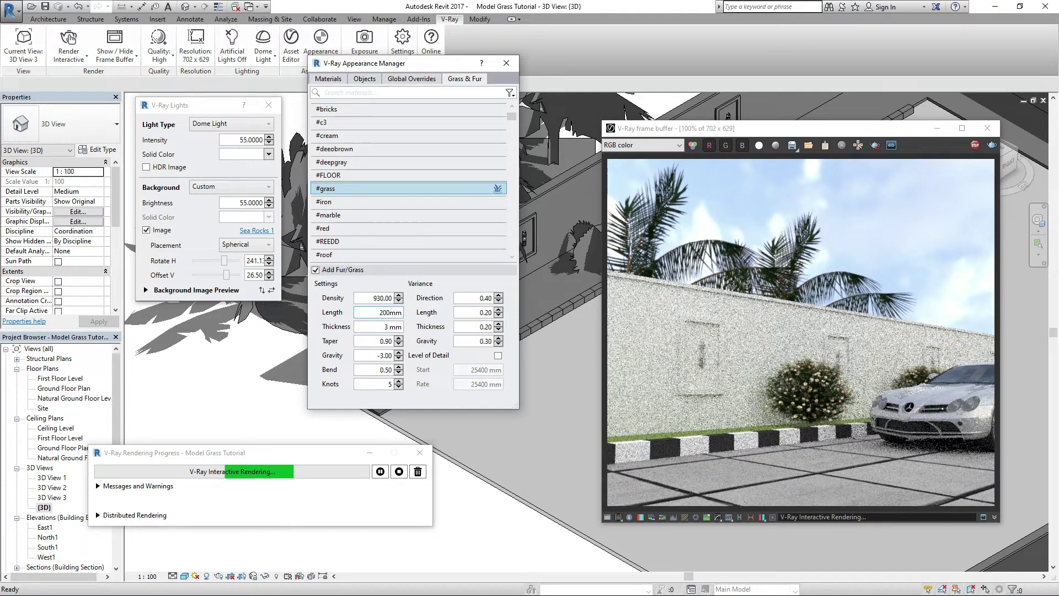
{"action": "left_click", "coordinate": [383, 299]}
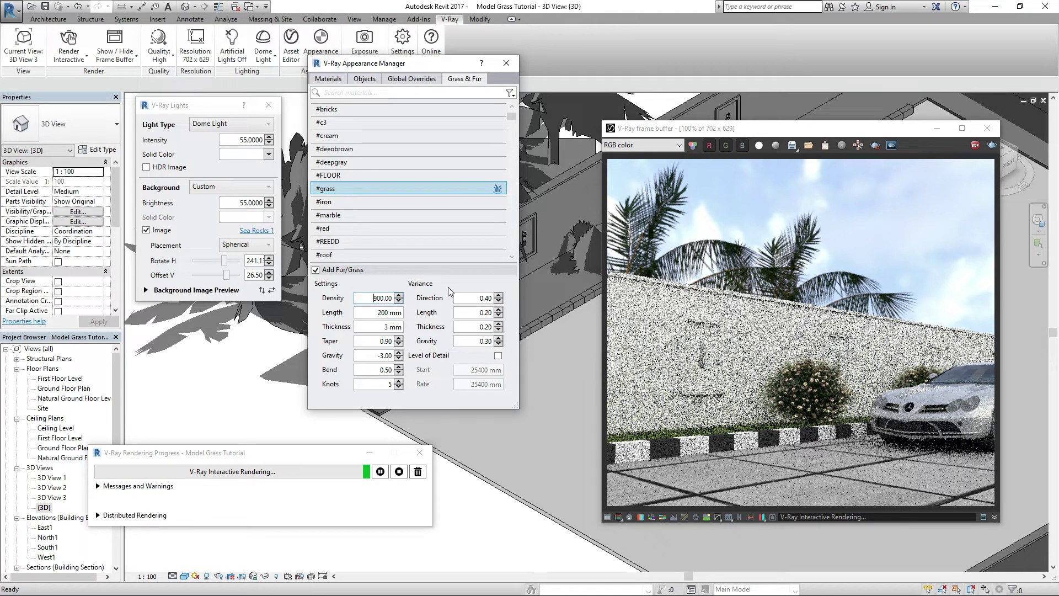
{"action": "left_click", "coordinate": [402, 326]}
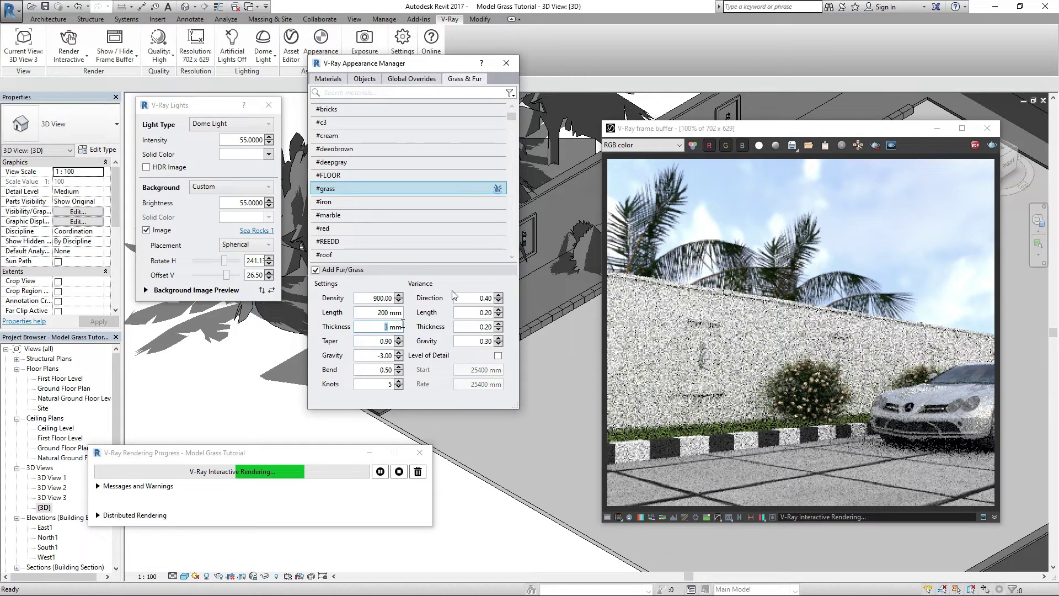
{"action": "type", "text": "3.5"}
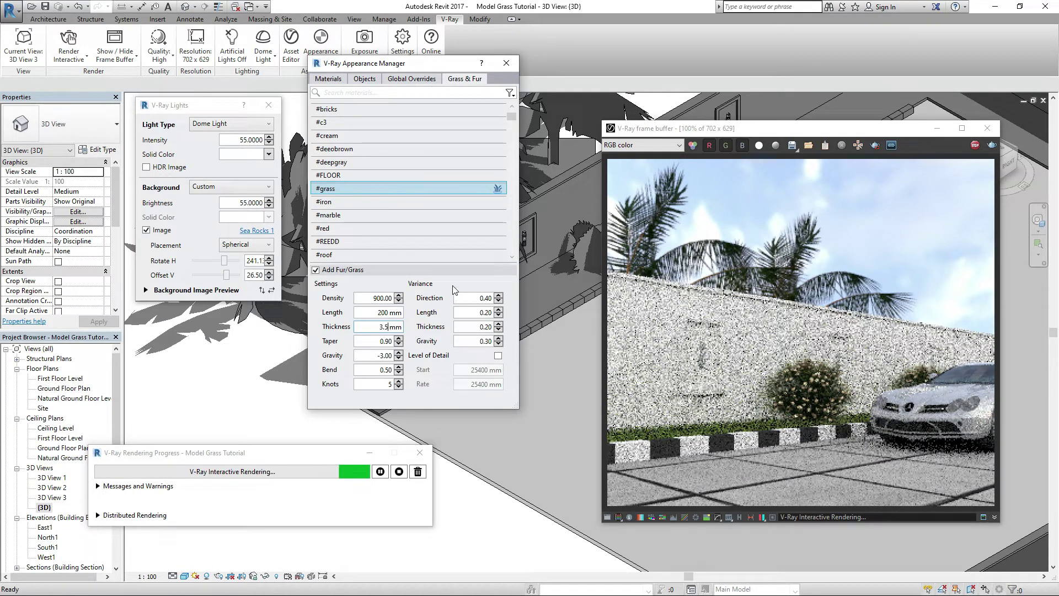
{"action": "double_click", "coordinate": [381, 313]}
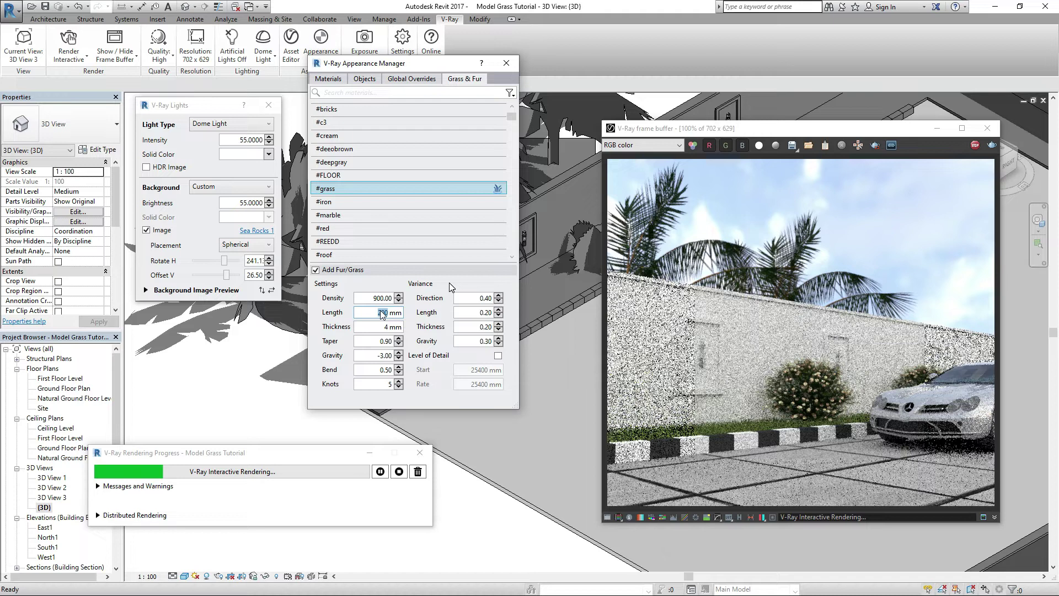
{"action": "type", "text": "400"}
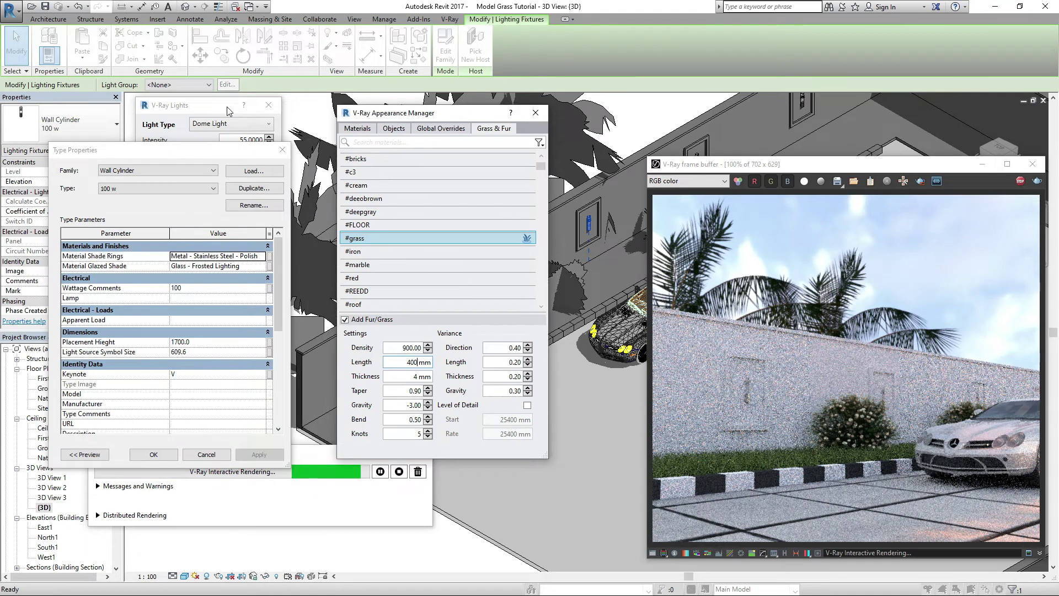
Set the Wall Cylinder 100 w type's Initial Color to the Fluorescent (Cool White) preset
{"action": "left_click_drag", "start_coordinate": [226, 107], "coordinate": [264, 107]}
{"action": "left_click_drag", "start_coordinate": [111, 150], "coordinate": [85, 218]}
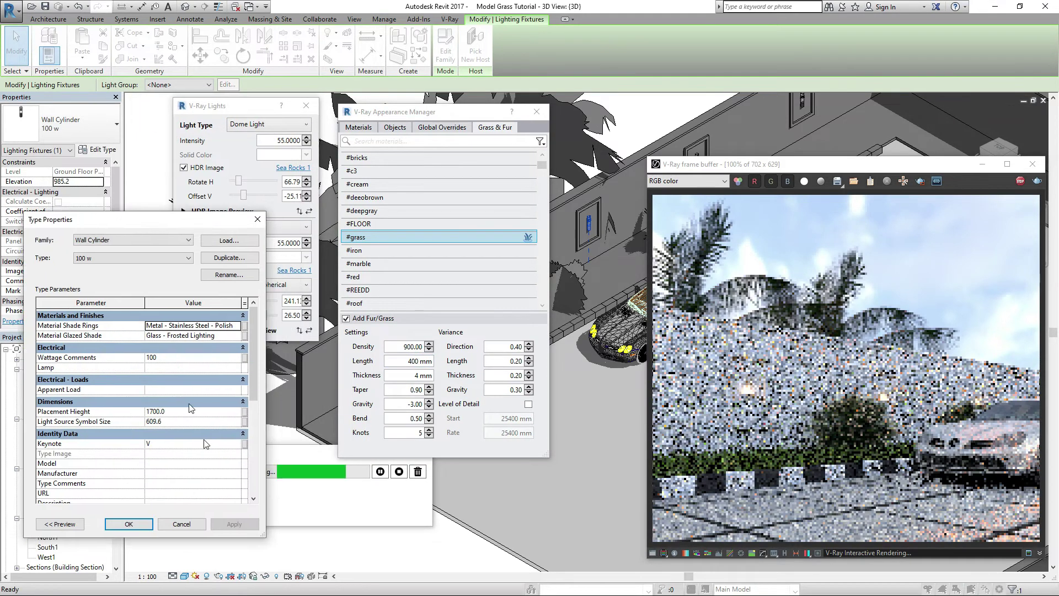
{"action": "scroll", "coordinate": [206, 472], "scroll_direction": "down", "scroll_amount": 5}
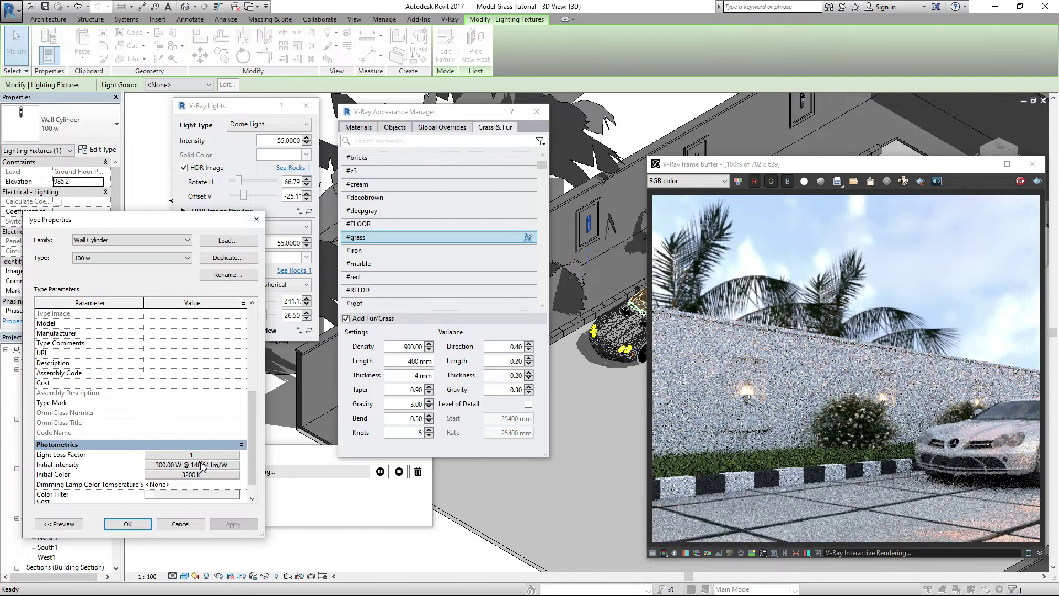
{"action": "scroll", "coordinate": [207, 456], "scroll_direction": "down", "scroll_amount": 1}
{"action": "left_click", "coordinate": [207, 454]}
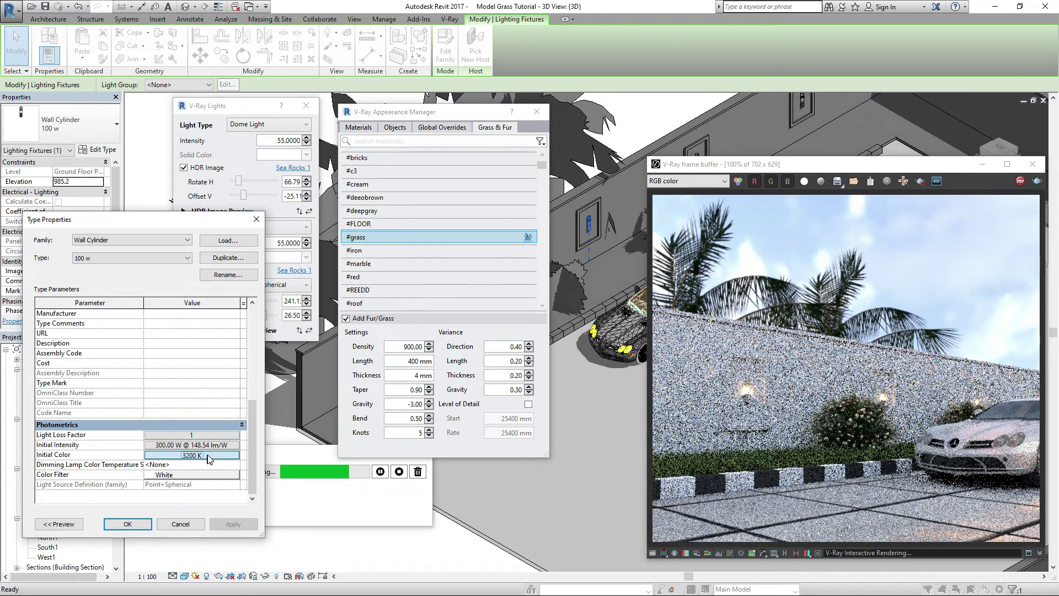
{"action": "left_click", "coordinate": [209, 457]}
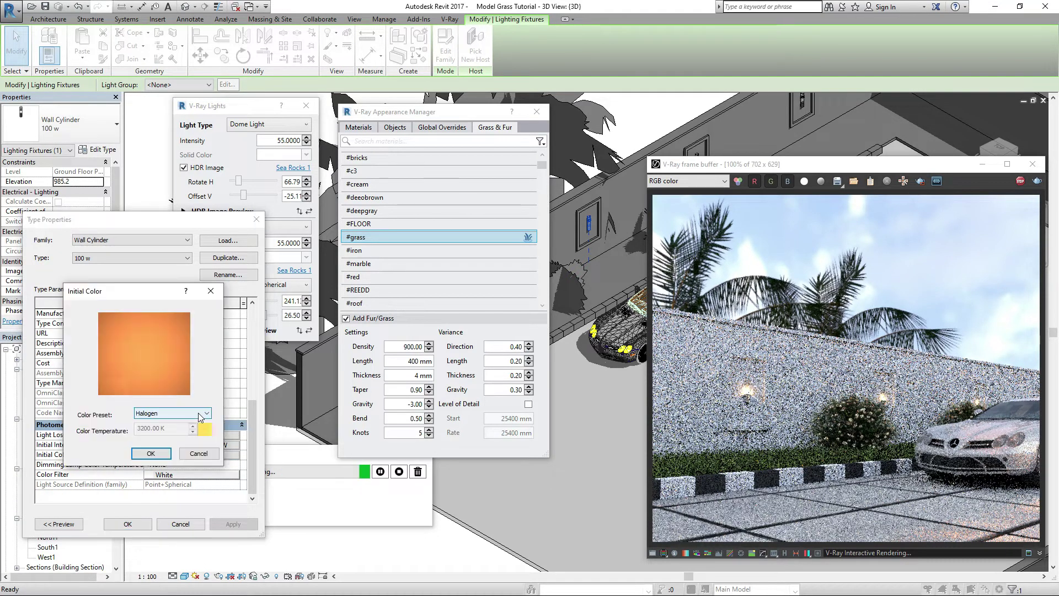
{"action": "scroll", "coordinate": [204, 415], "scroll_direction": "down", "scroll_amount": 1}
{"action": "left_click", "coordinate": [150, 453]}
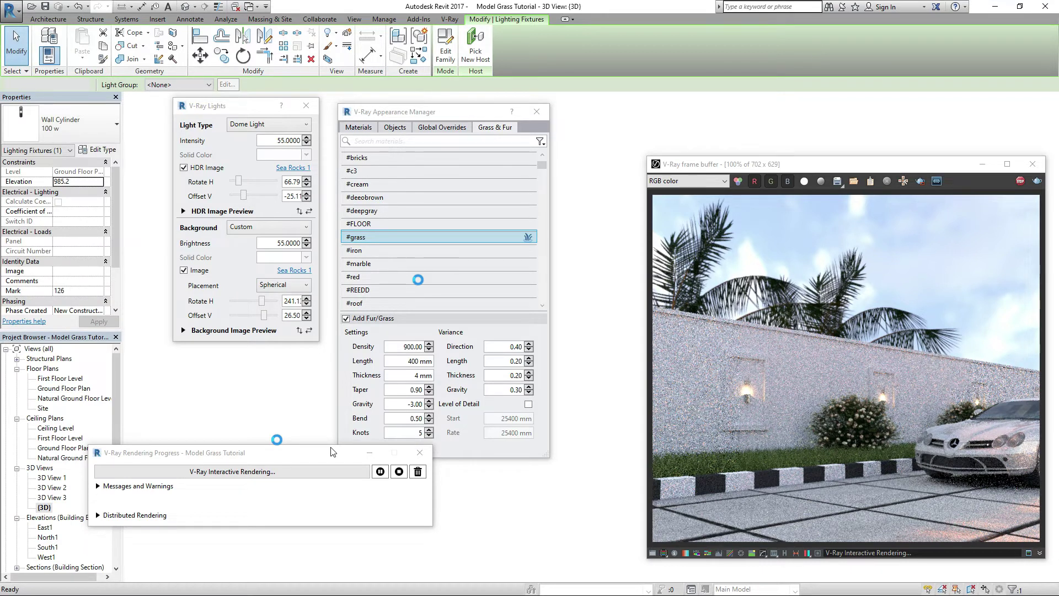
Move the Rendering Progress and render windows aside, then close the Appearance Manager
{"action": "left_click_drag", "start_coordinate": [279, 459], "coordinate": [210, 502]}
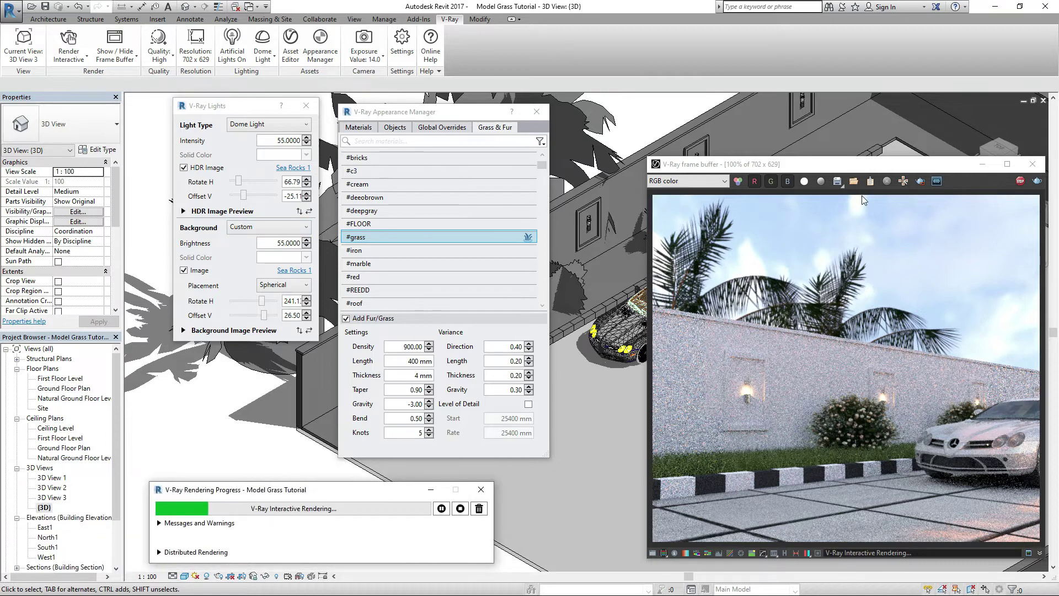
{"action": "mouse_move", "coordinate": [863, 171]}
{"action": "left_mouse_down"}
{"action": "mouse_move", "coordinate": [809, 142]}
{"action": "mouse_move", "coordinate": [799, 152]}
{"action": "left_mouse_up"}
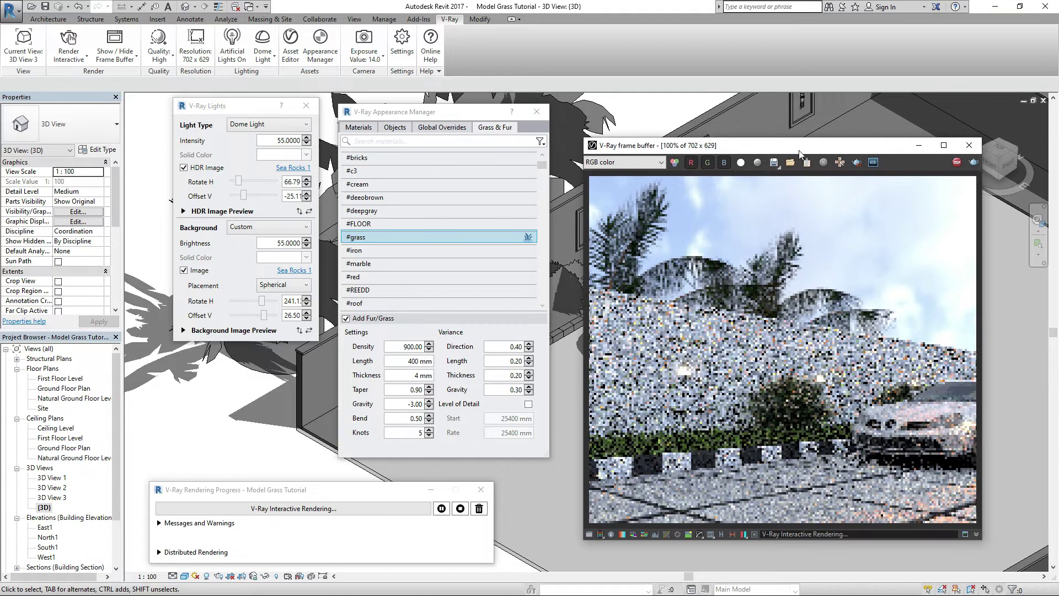
{"action": "left_click", "coordinate": [536, 113]}
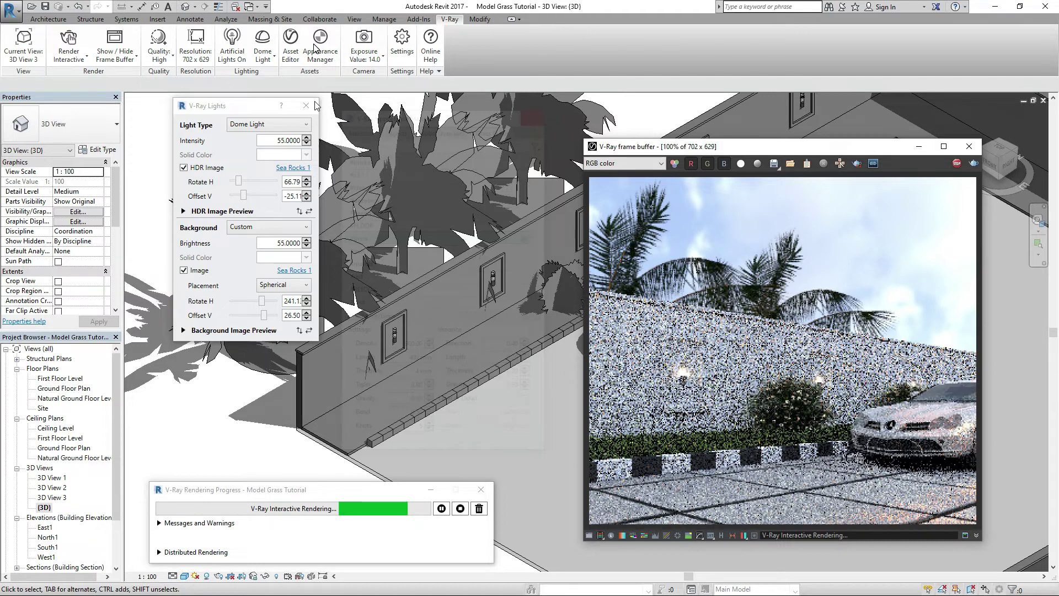
Apply the Grass E 200cm material to #grass from the V-Ray material library
{"action": "left_click", "coordinate": [492, 303]}
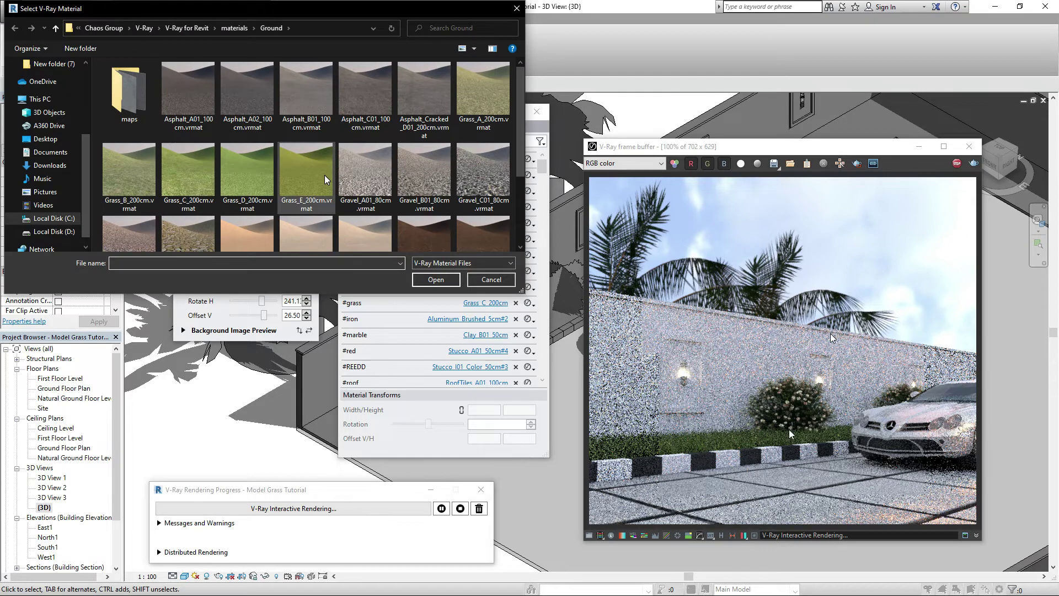
{"action": "double_click", "coordinate": [324, 174]}
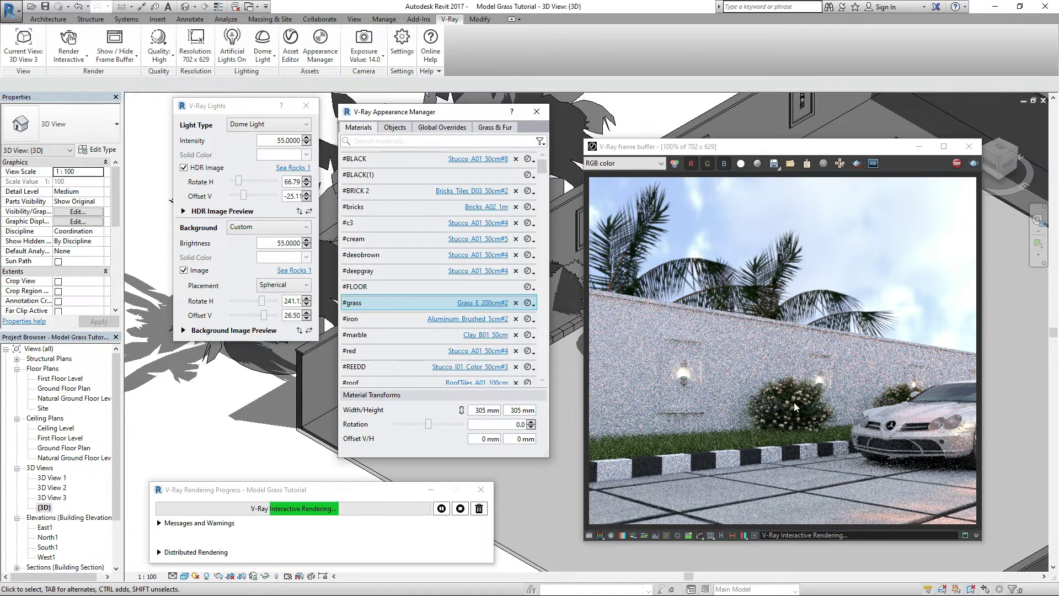
{"action": "scroll", "coordinate": [795, 439], "scroll_direction": "up", "scroll_amount": 1}
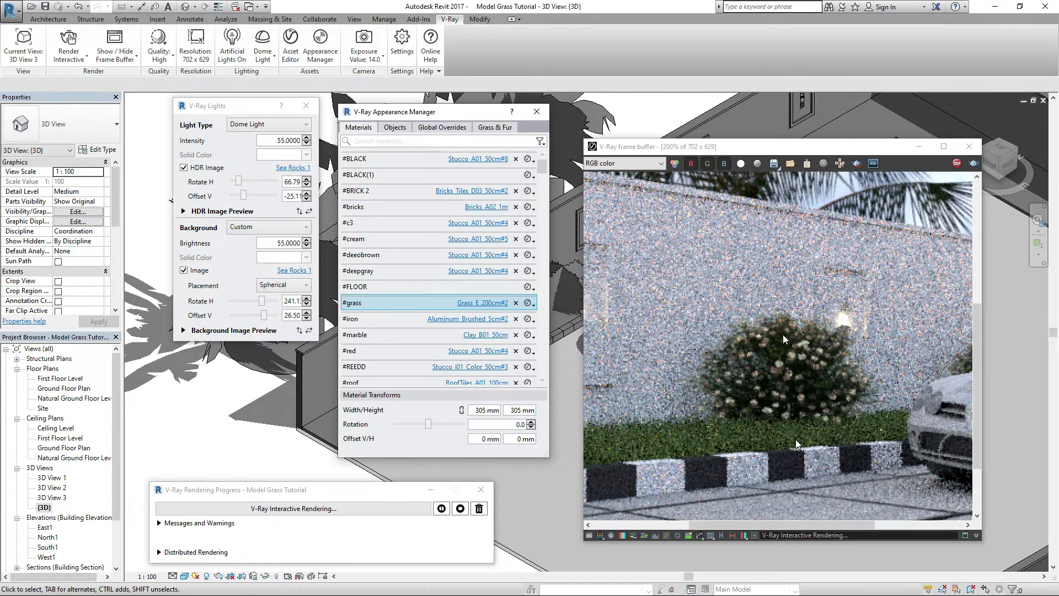
{"action": "scroll", "coordinate": [782, 334], "scroll_direction": "down", "scroll_amount": 1}
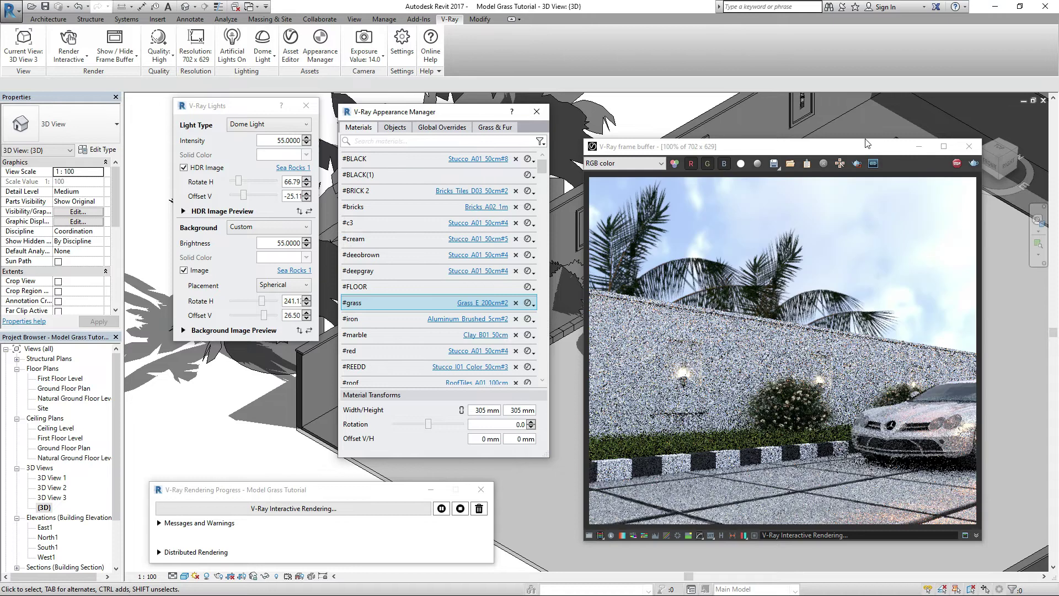
Move the V-Ray render, progress and Appearance Manager windows aside, then select the small tree beside the wall
{"action": "left_click_drag", "start_coordinate": [867, 144], "coordinate": [878, 107]}
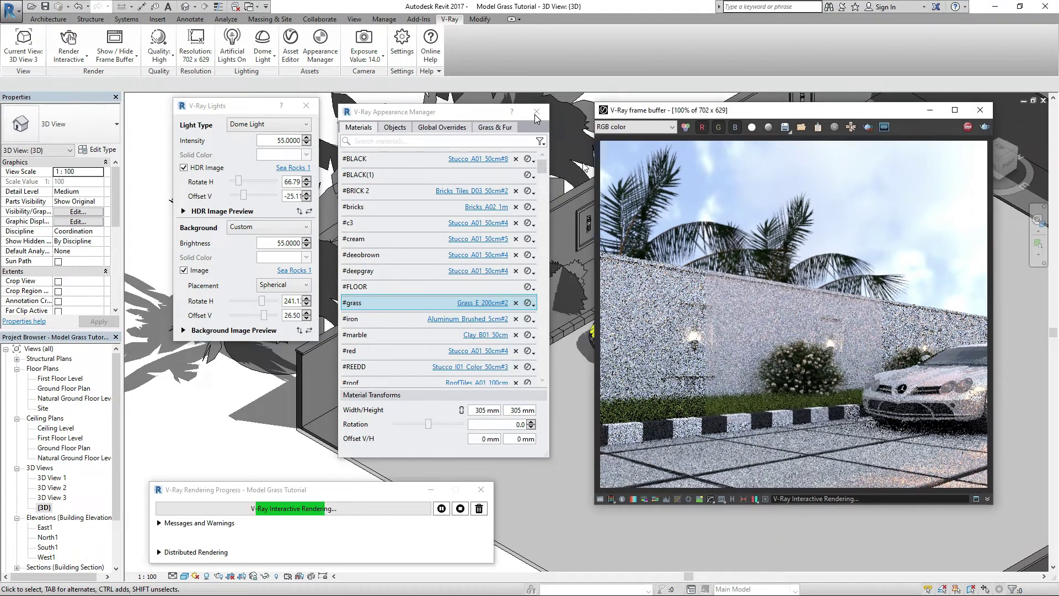
{"action": "left_click_drag", "start_coordinate": [686, 110], "coordinate": [666, 40]}
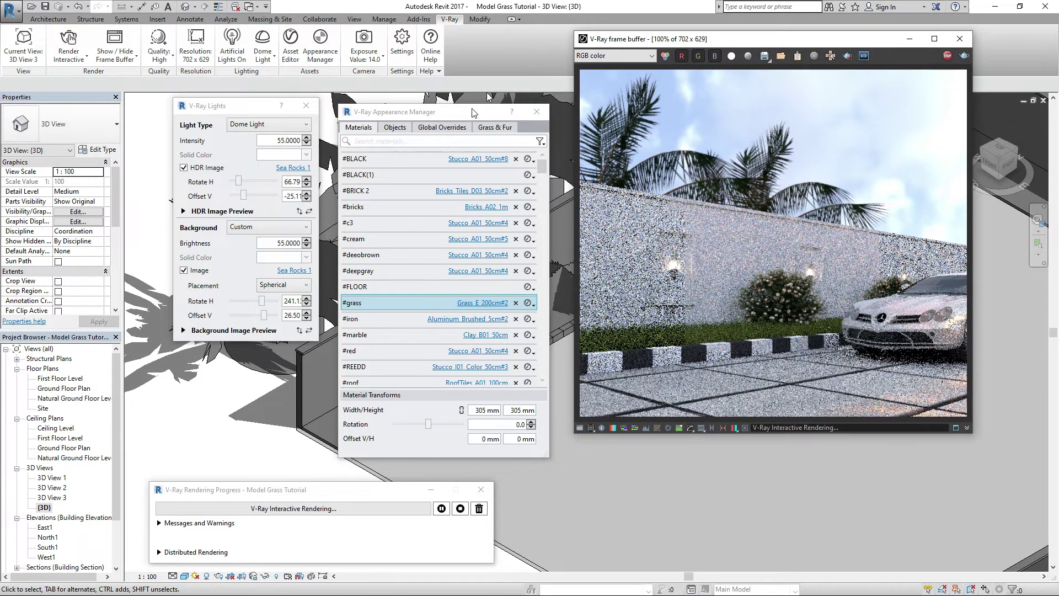
{"action": "left_click_drag", "start_coordinate": [479, 106], "coordinate": [484, 96]}
{"action": "left_click_drag", "start_coordinate": [263, 106], "coordinate": [277, 105]}
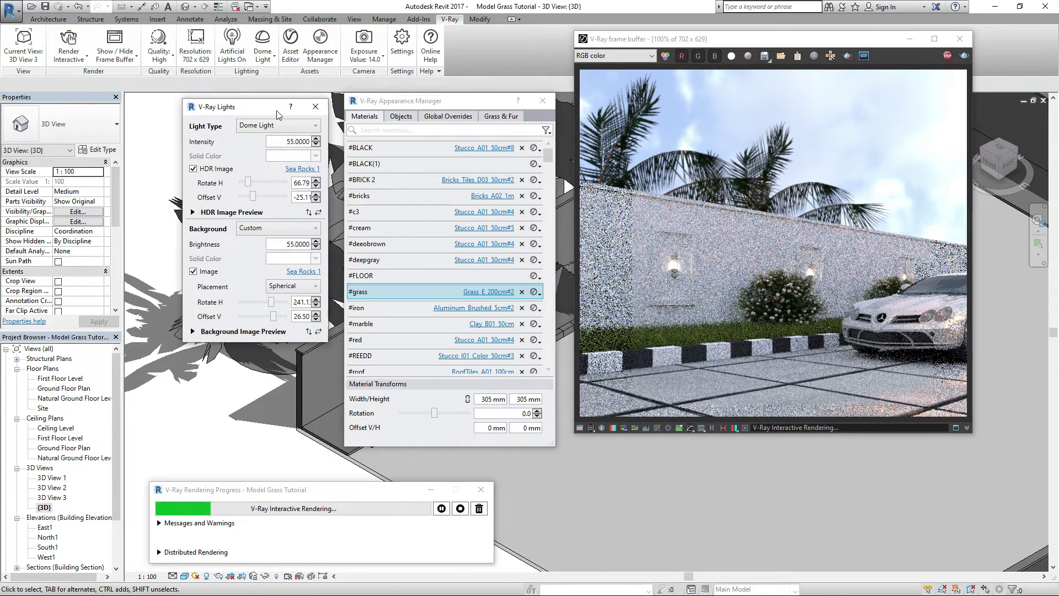
{"action": "left_click_drag", "start_coordinate": [370, 494], "coordinate": [627, 482]}
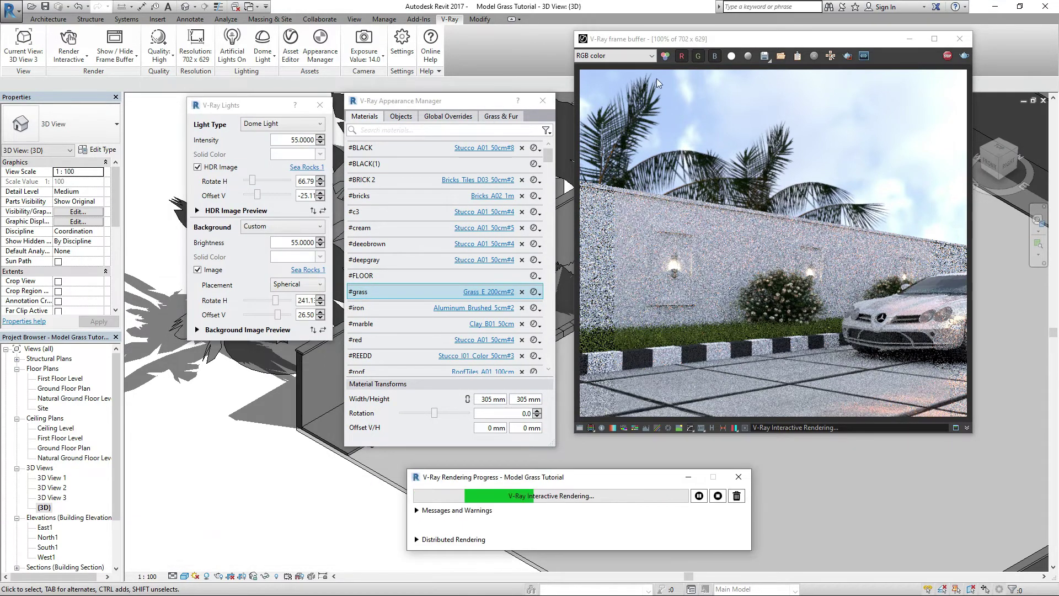
{"action": "left_click_drag", "start_coordinate": [656, 80], "coordinate": [665, 109]}
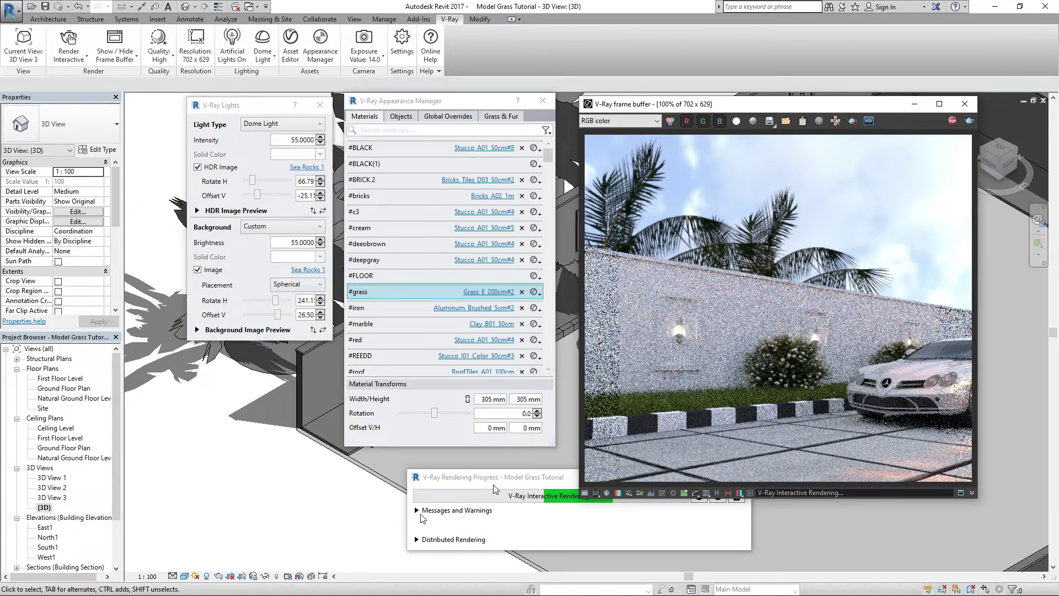
{"action": "left_click_drag", "start_coordinate": [494, 488], "coordinate": [306, 487]}
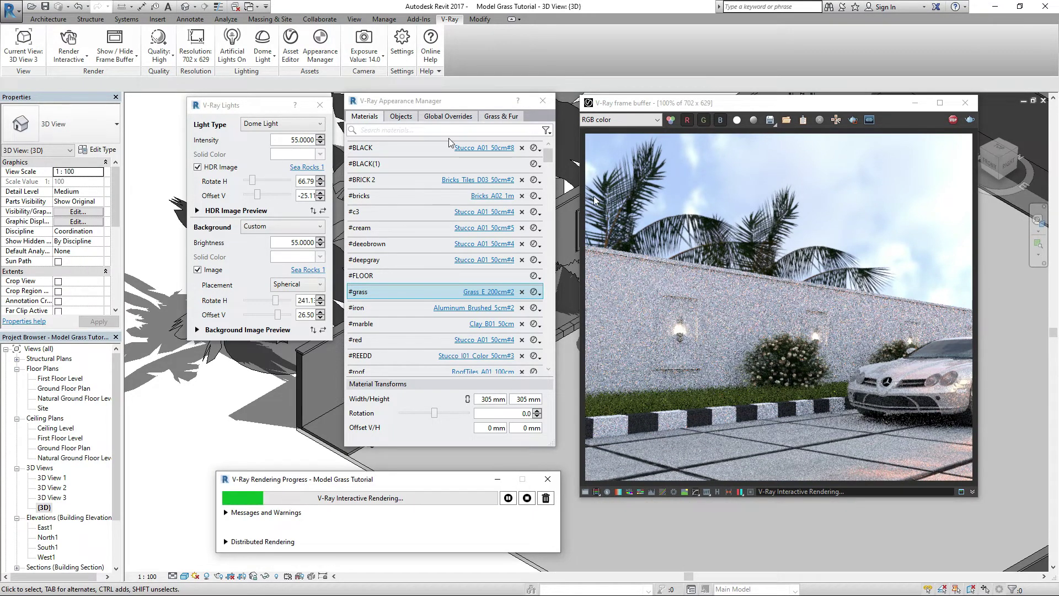
{"action": "left_click_drag", "start_coordinate": [397, 100], "coordinate": [261, 210]}
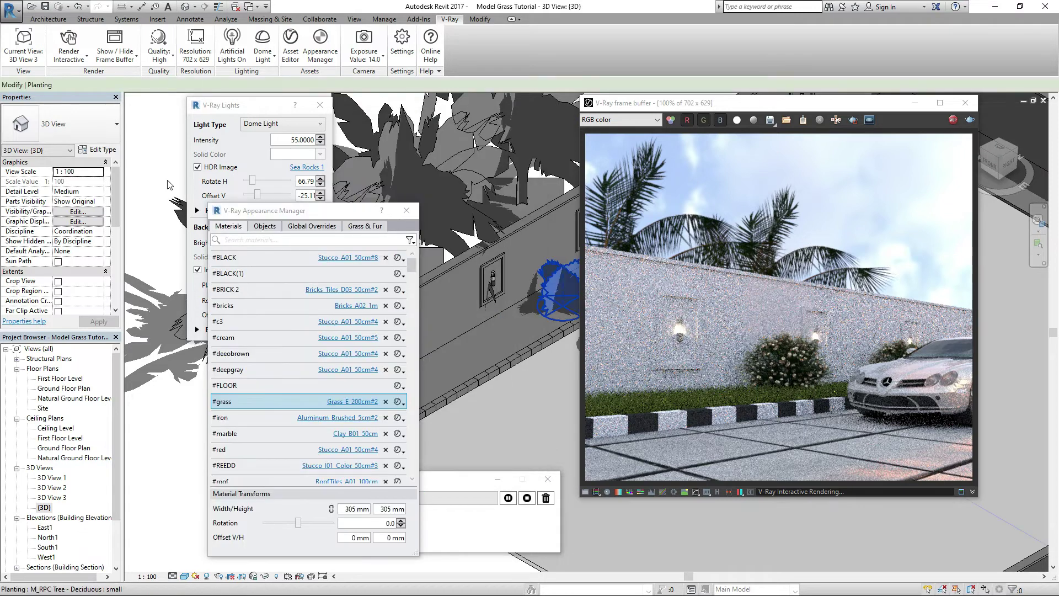
Change the small tree type's render appearance to the red Oleander shrub, then deselect it
{"action": "left_click", "coordinate": [109, 153]}
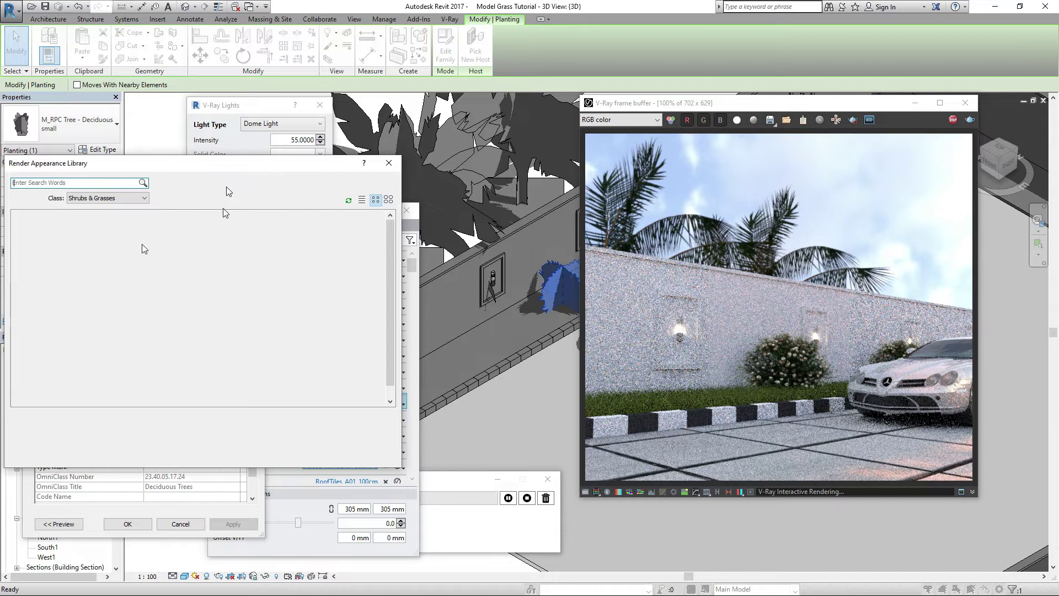
{"action": "left_click", "coordinate": [223, 207]}
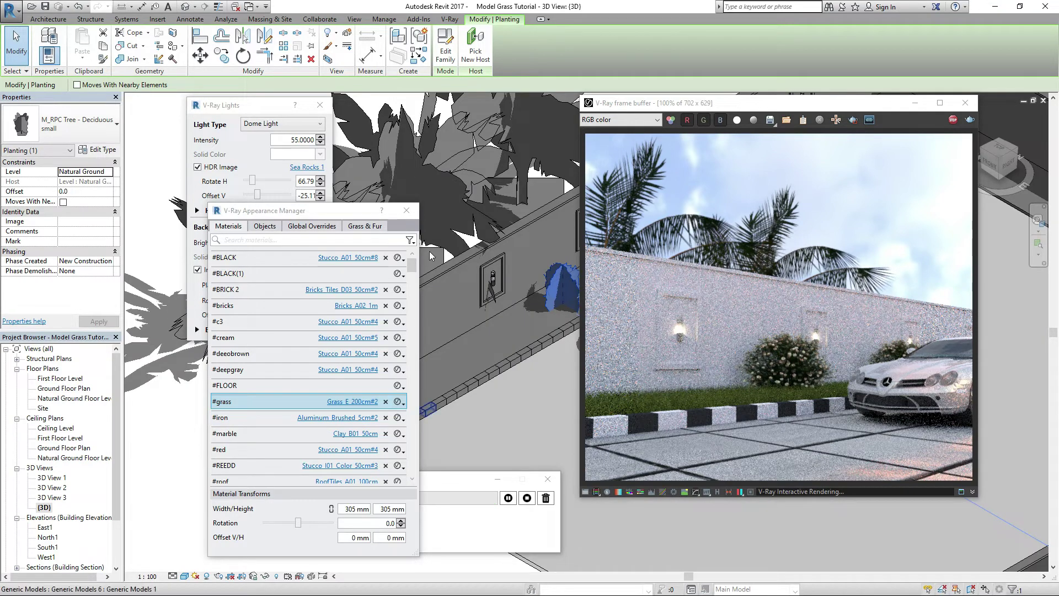
{"action": "left_click", "coordinate": [163, 382]}
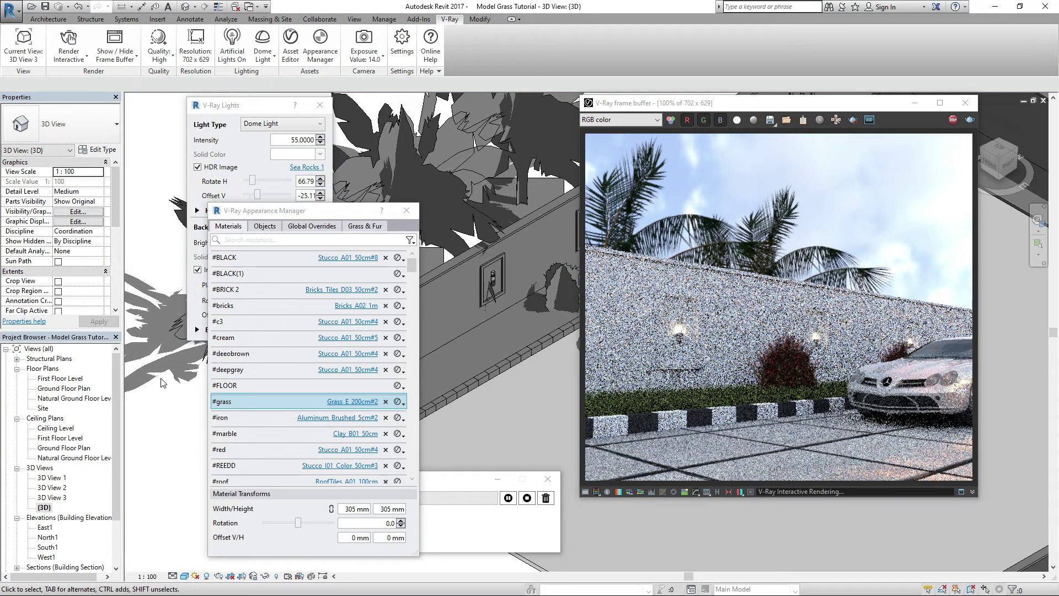
In the Natural Ground Floor Level plan, place two more copies of the small planting along the wall
{"action": "double_click", "coordinate": [76, 399]}
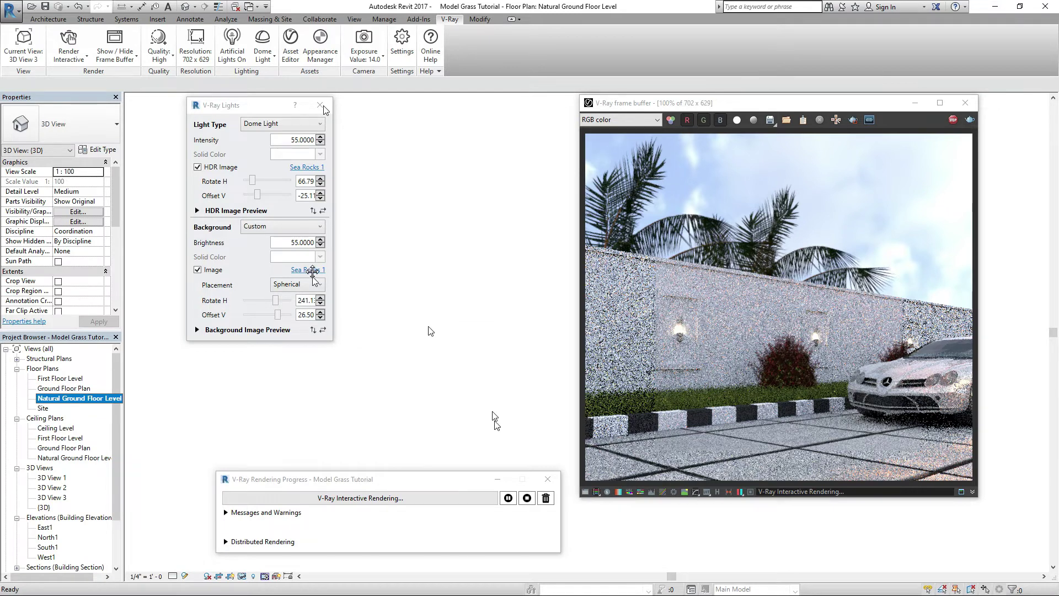
{"action": "left_click", "coordinate": [345, 272]}
{"action": "key", "text": "c"}
{"action": "key", "text": "s"}
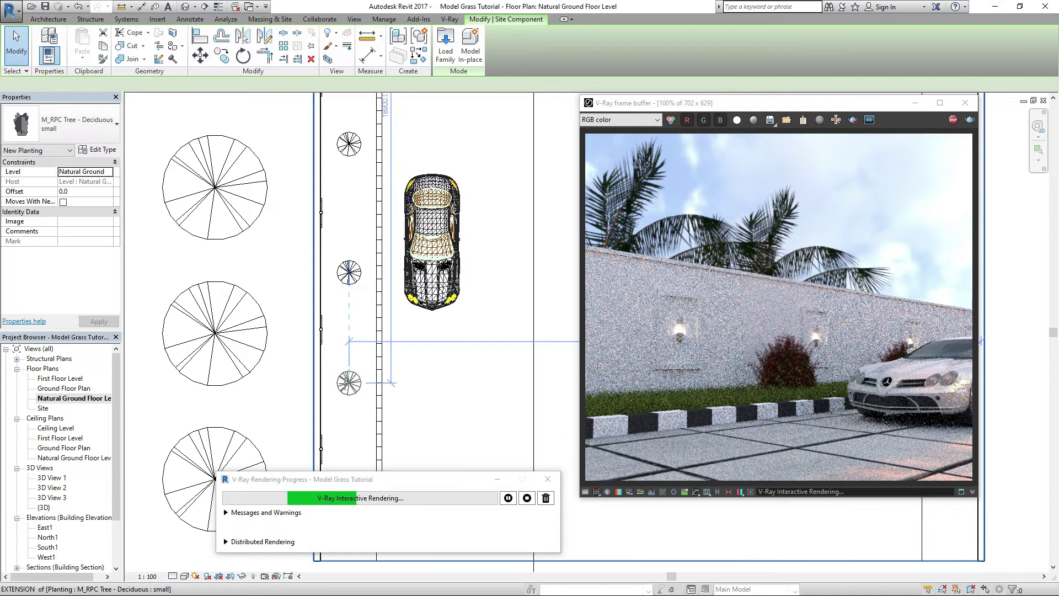
{"action": "left_click", "coordinate": [347, 383]}
{"action": "scroll", "coordinate": [342, 419], "scroll_direction": "down", "scroll_amount": 1}
{"action": "left_click", "coordinate": [348, 414]}
{"action": "key", "text": "Escape"}
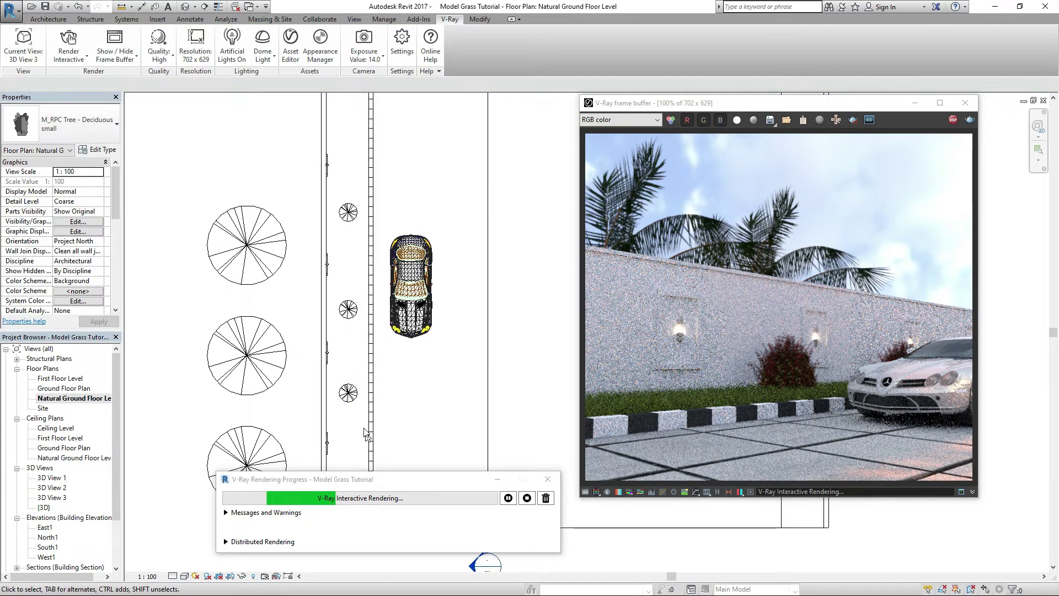
Check the wall plantings, then add one more large tree at the top of the left row
{"action": "left_click_drag", "start_coordinate": [365, 434], "coordinate": [331, 198]}
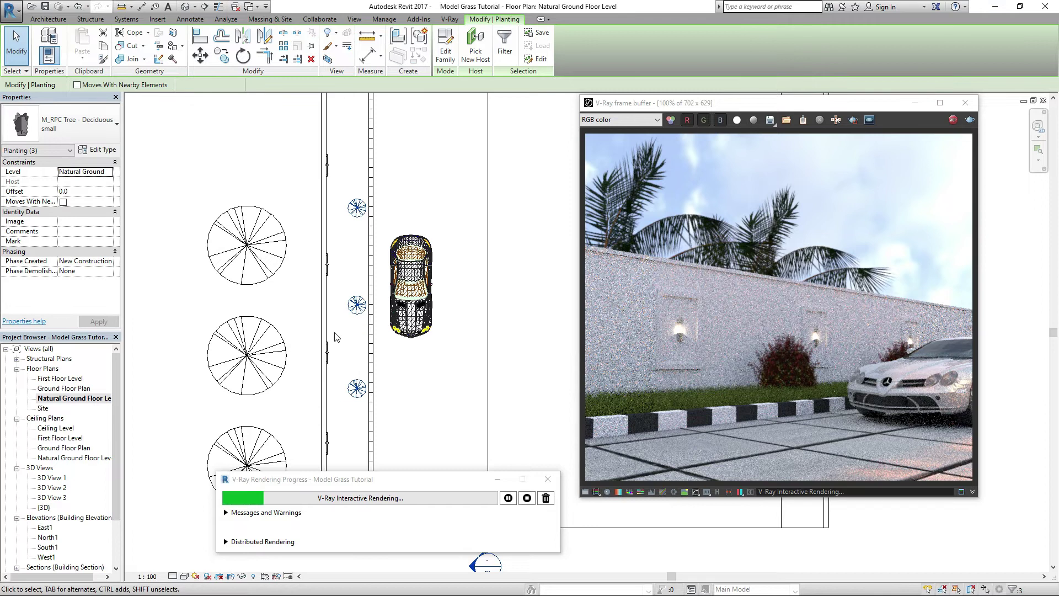
{"action": "left_click", "coordinate": [257, 303]}
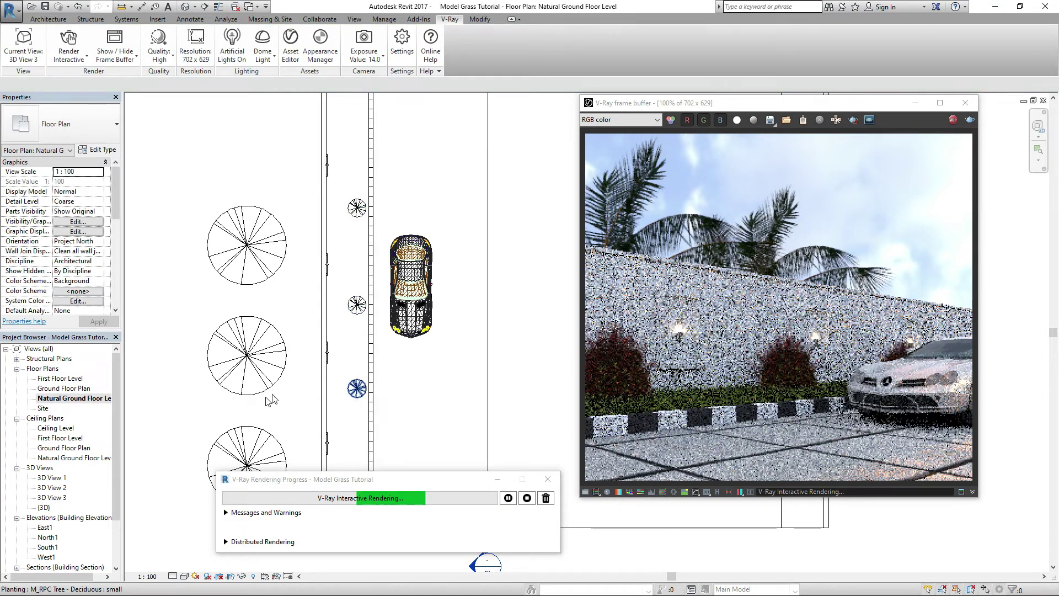
{"action": "left_click", "coordinate": [284, 395]}
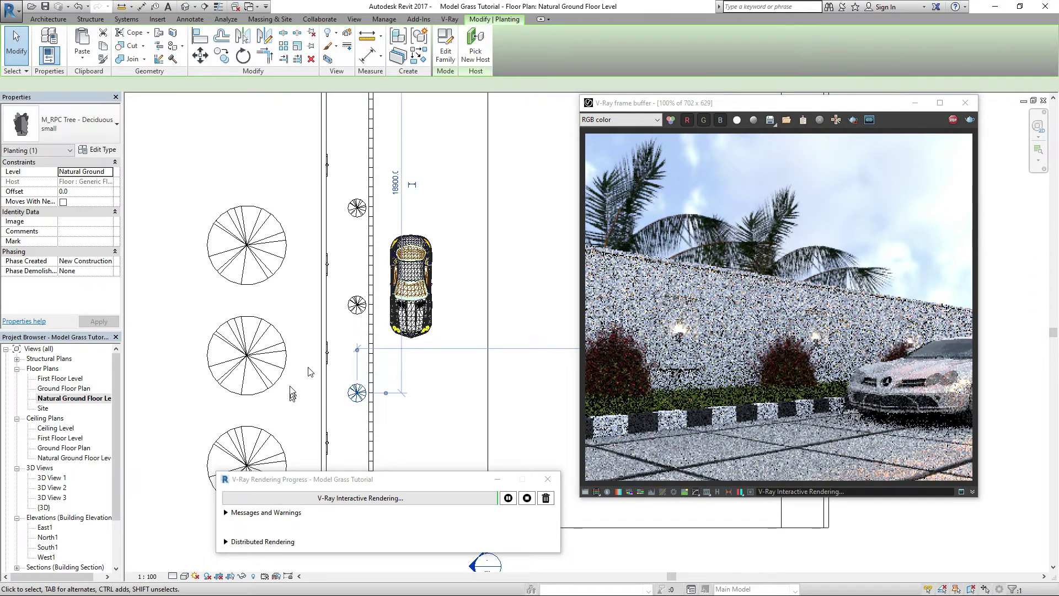
{"action": "left_click", "coordinate": [251, 155]}
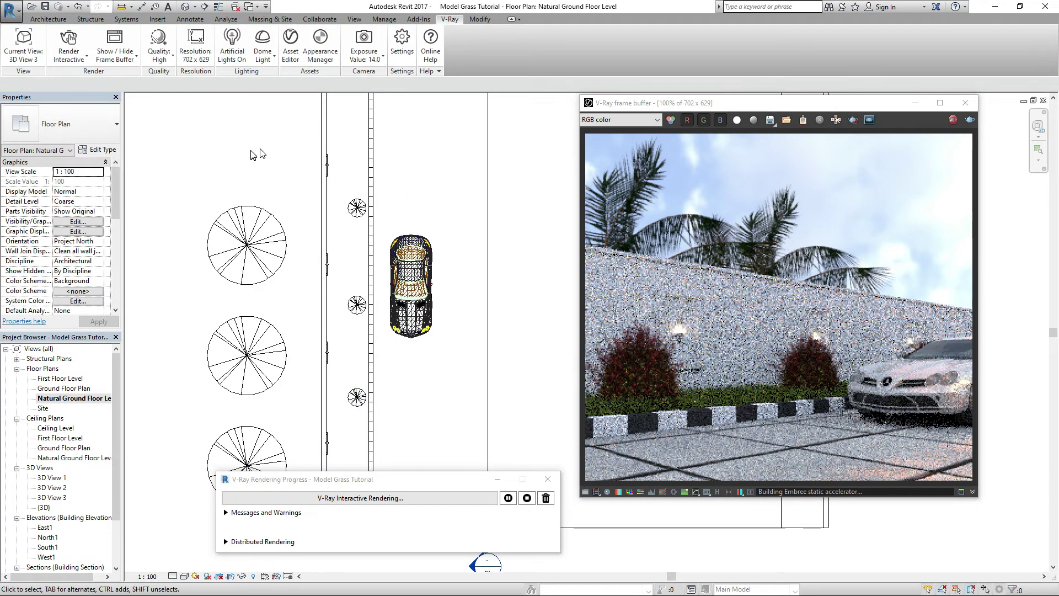
{"action": "left_click", "coordinate": [241, 241]}
{"action": "key", "text": "c"}
{"action": "key", "text": "s"}
{"action": "scroll", "coordinate": [241, 241], "scroll_direction": "down", "scroll_amount": 1}
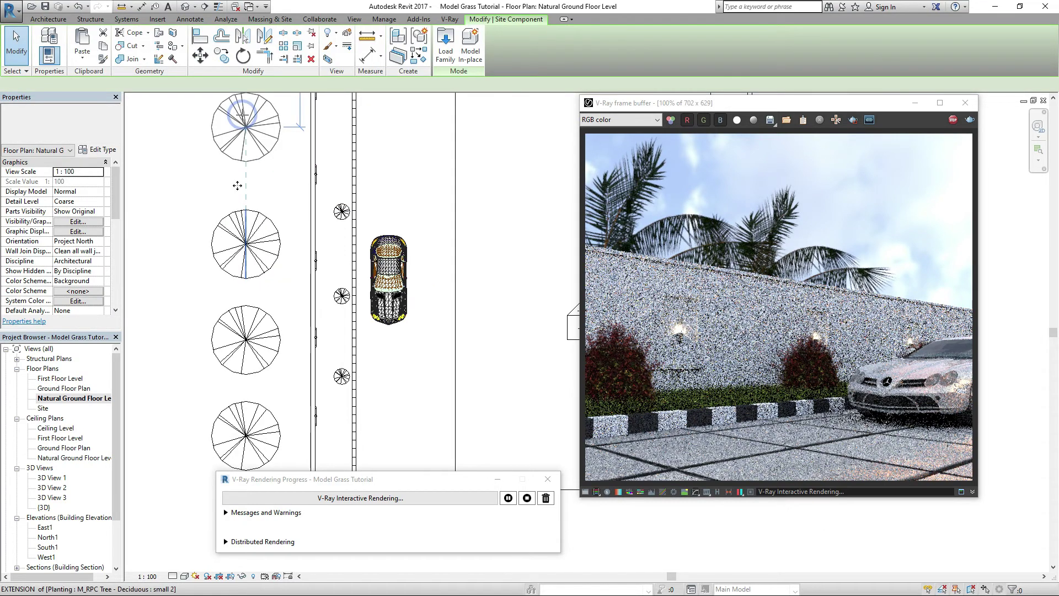
{"action": "left_click", "coordinate": [242, 109]}
{"action": "key", "text": "Escape"}
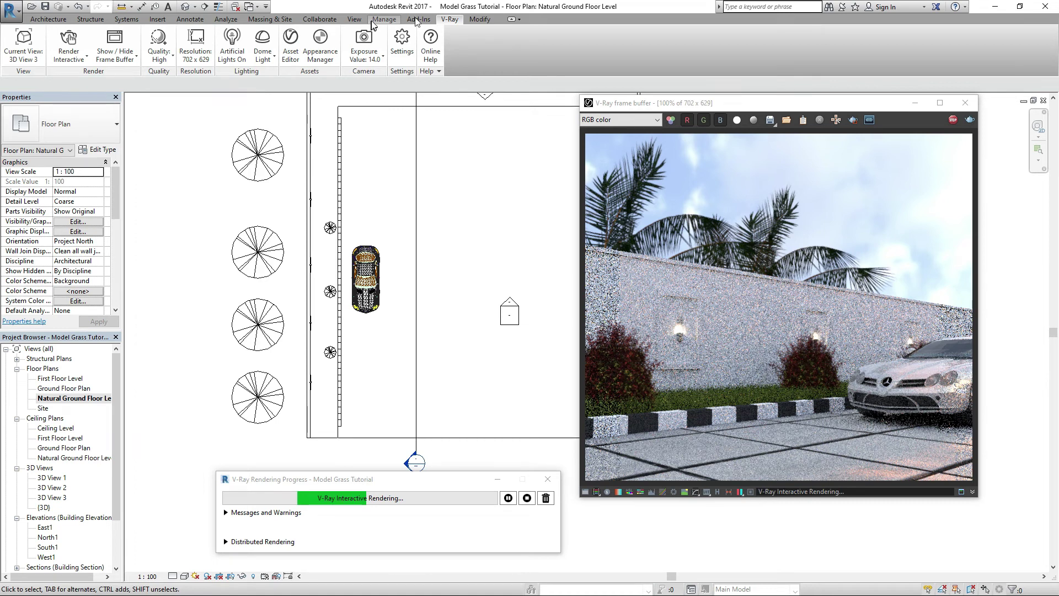
Assign Concrete_Flooring_H01_2m.vrmat to the #FLOOR material in the V-Ray Appearance Manager
{"action": "left_click", "coordinate": [324, 42]}
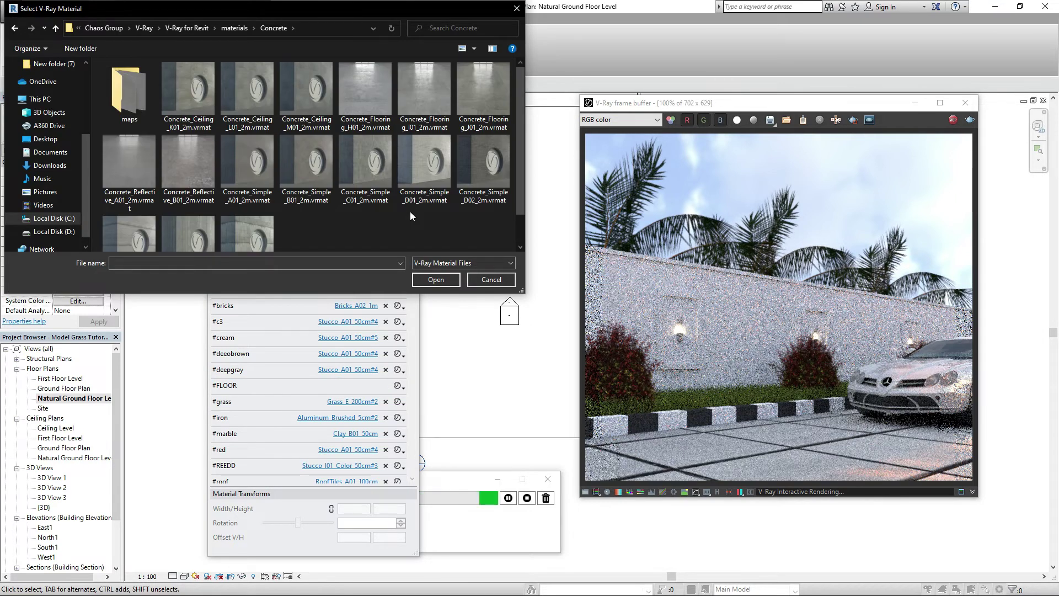
{"action": "scroll", "coordinate": [411, 212], "scroll_direction": "down", "scroll_amount": 1}
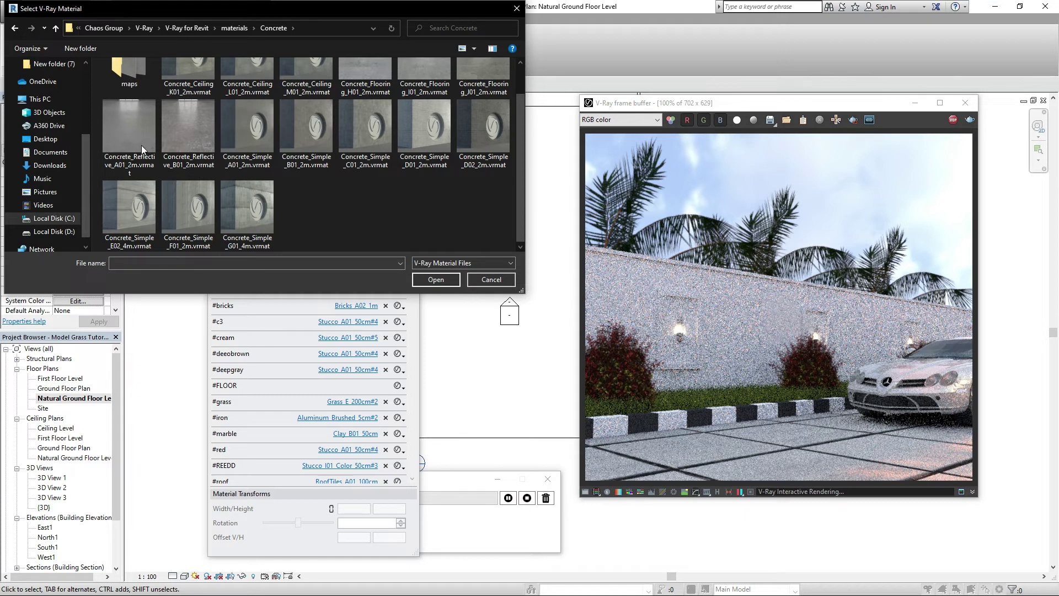
{"action": "double_click", "coordinate": [141, 97]}
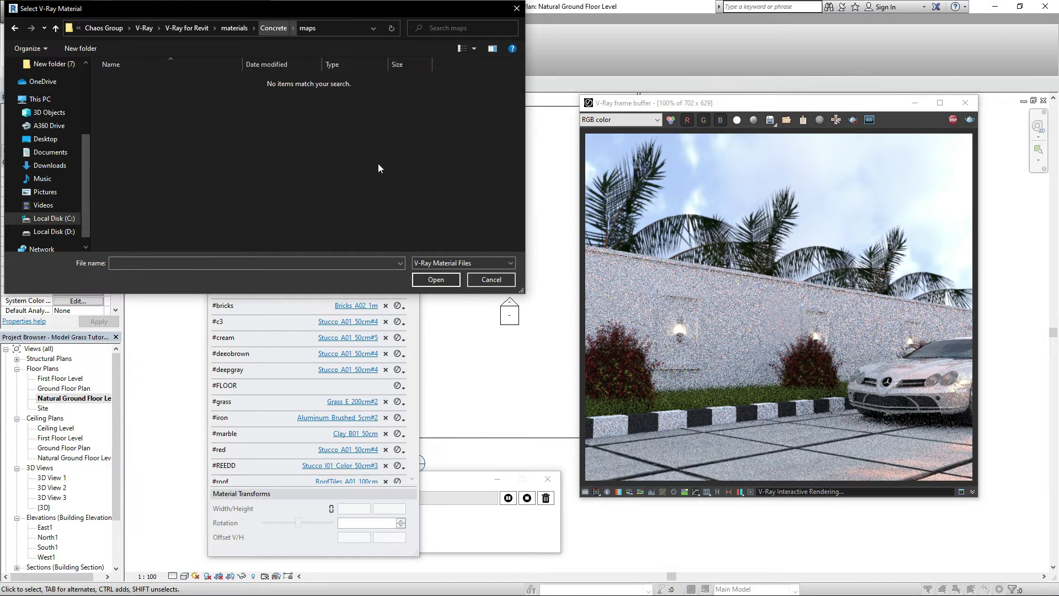
{"action": "key", "text": "BackSpace"}
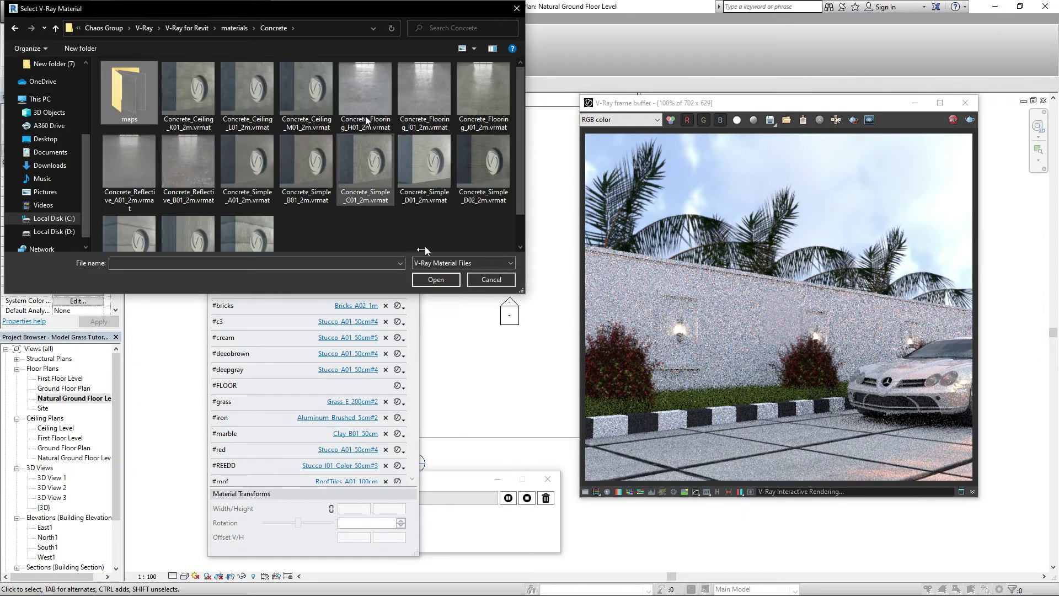
{"action": "double_click", "coordinate": [366, 120]}
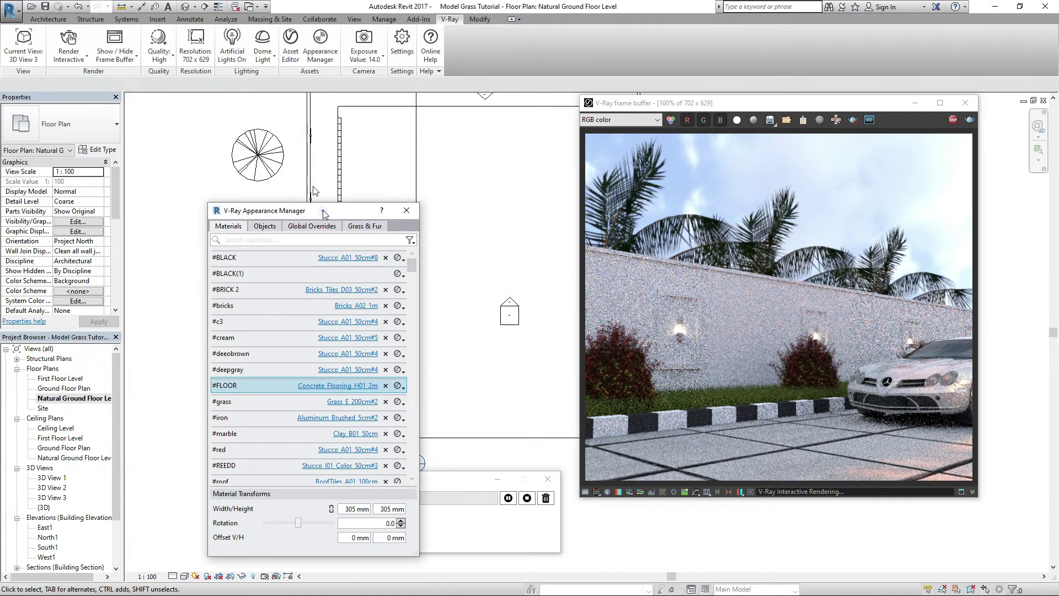
Move the Mercedes car down 1200 mm in the plan, so its dimension reads 15312.1
{"action": "left_click_drag", "start_coordinate": [323, 209], "coordinate": [304, 175]}
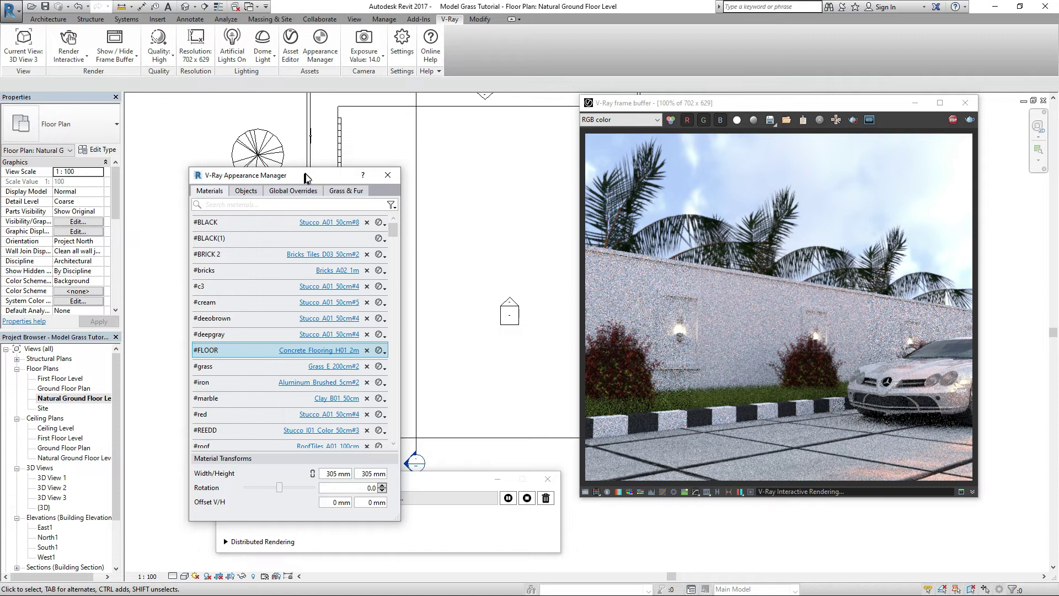
{"action": "left_click_drag", "start_coordinate": [309, 172], "coordinate": [348, 120]}
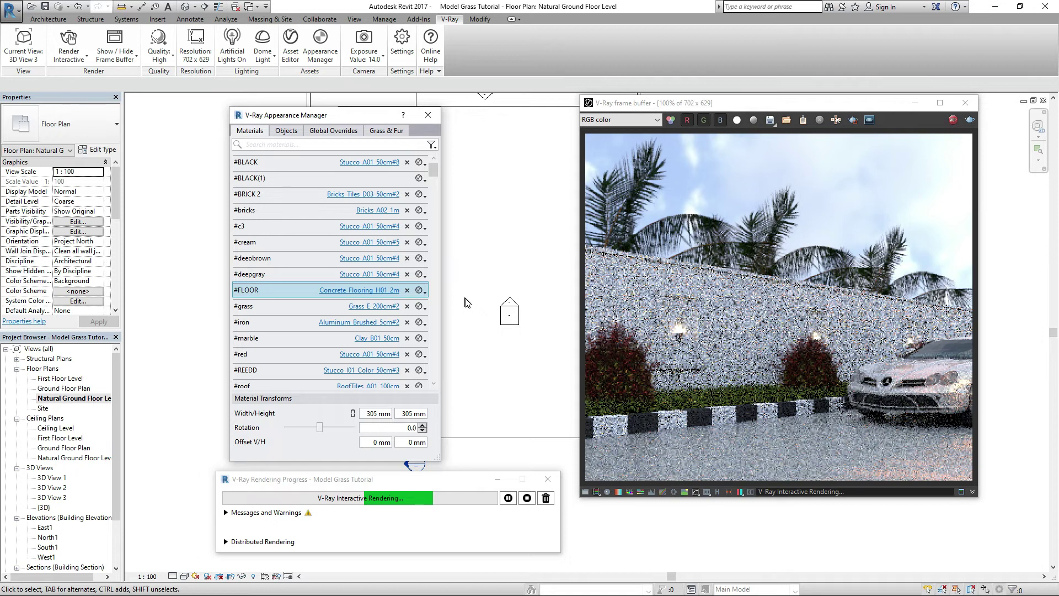
{"action": "left_click_drag", "start_coordinate": [341, 115], "coordinate": [192, 133]}
{"action": "left_click", "coordinate": [366, 279]}
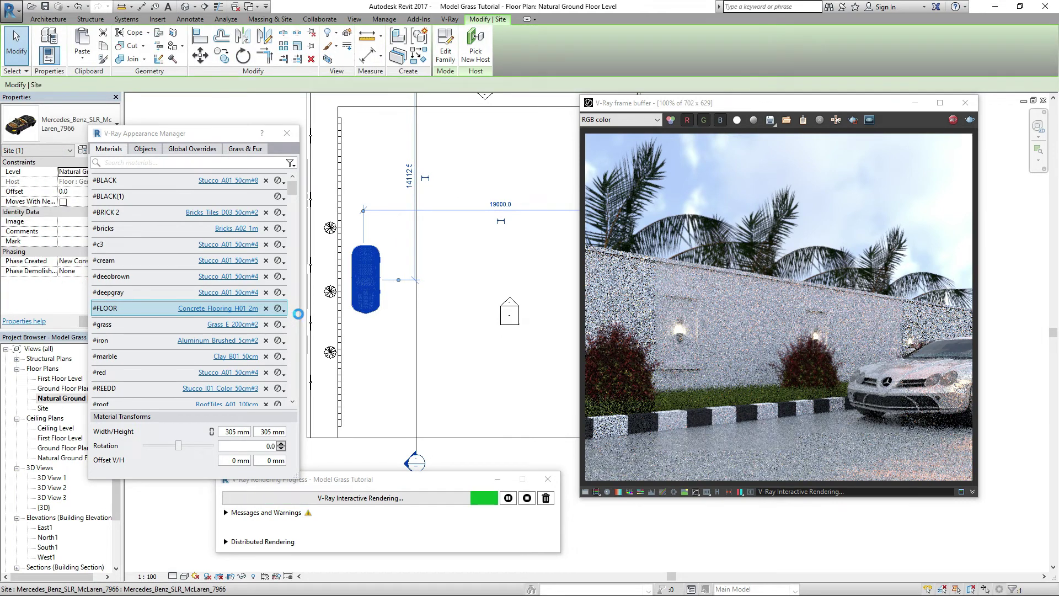
{"action": "key", "text": "Down"}
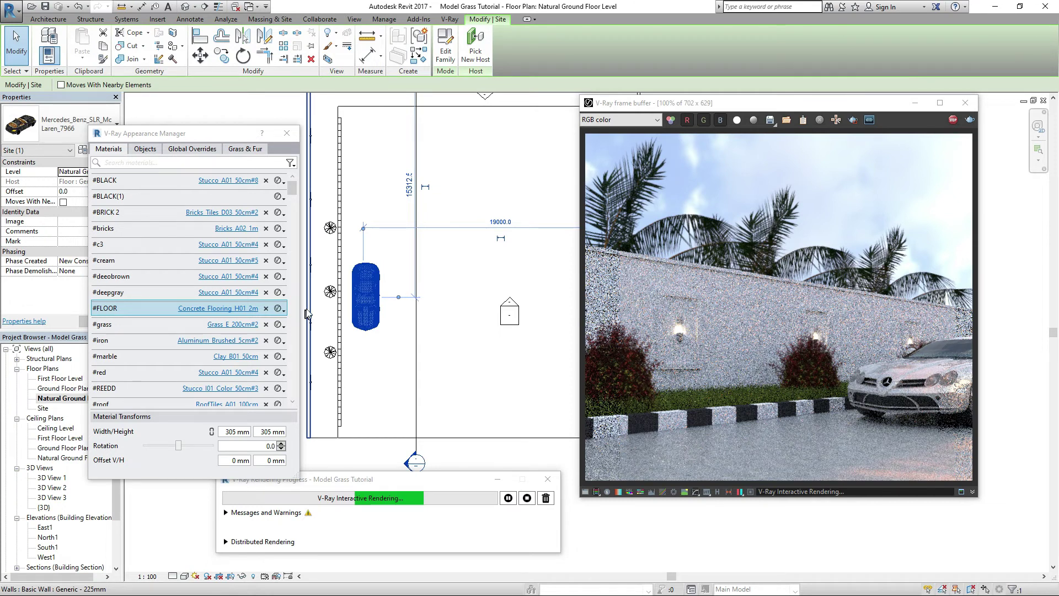
Close the Appearance Manager, frame buffer and progress windows, deselect the car, and start a new V-Ray interactive render
{"action": "left_click", "coordinate": [286, 134]}
{"action": "left_click", "coordinate": [965, 103]}
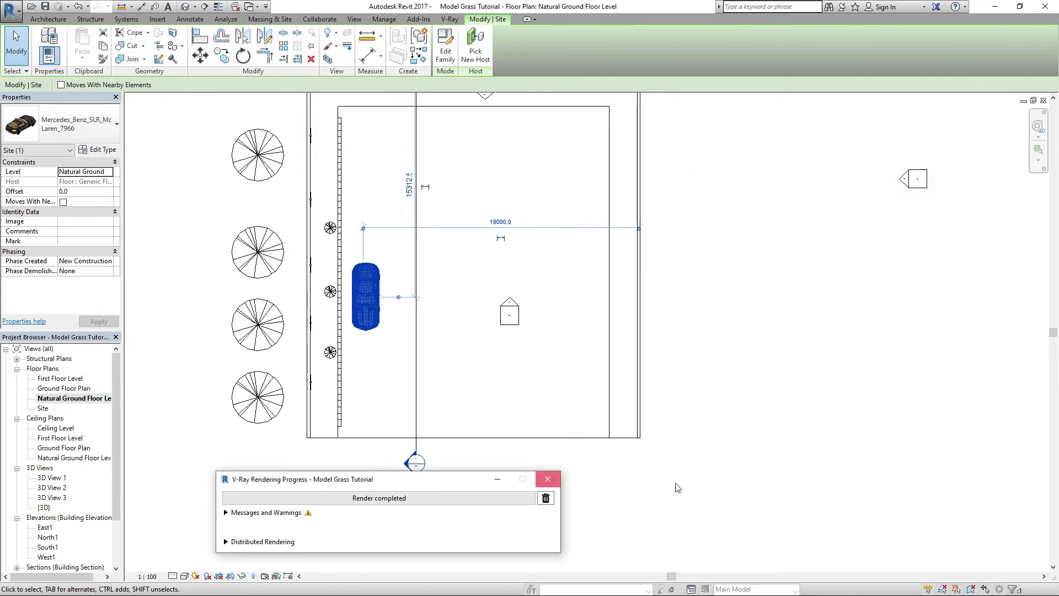
{"action": "left_click", "coordinate": [548, 478]}
{"action": "key", "text": "Escape"}
{"action": "right_click", "coordinate": [711, 280]}
{"action": "left_click", "coordinate": [765, 286]}
{"action": "left_click", "coordinate": [365, 296]}
{"action": "key", "text": "Escape"}
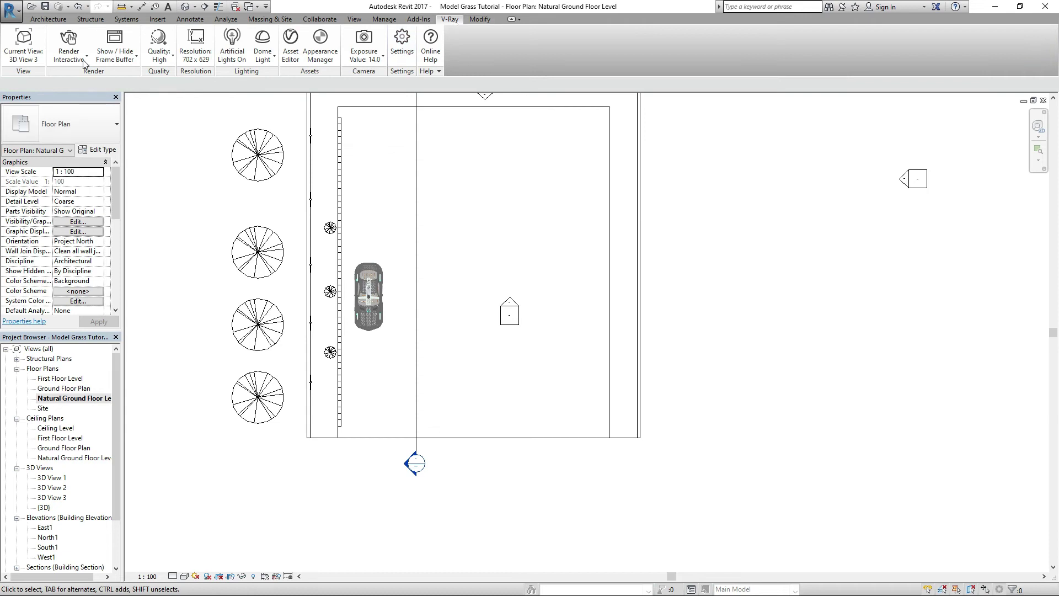
{"action": "left_click", "coordinate": [68, 44]}
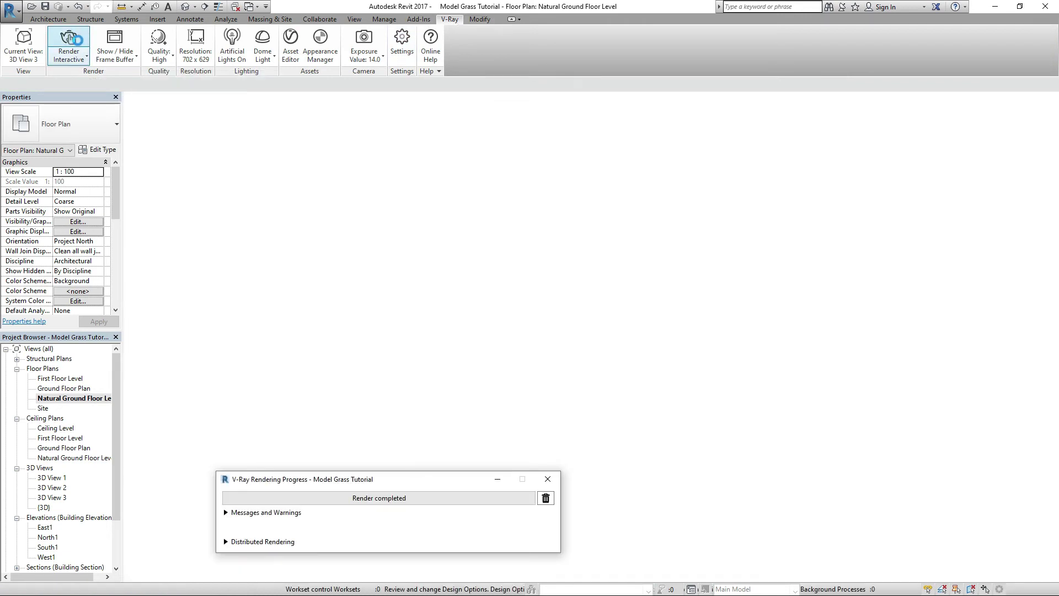